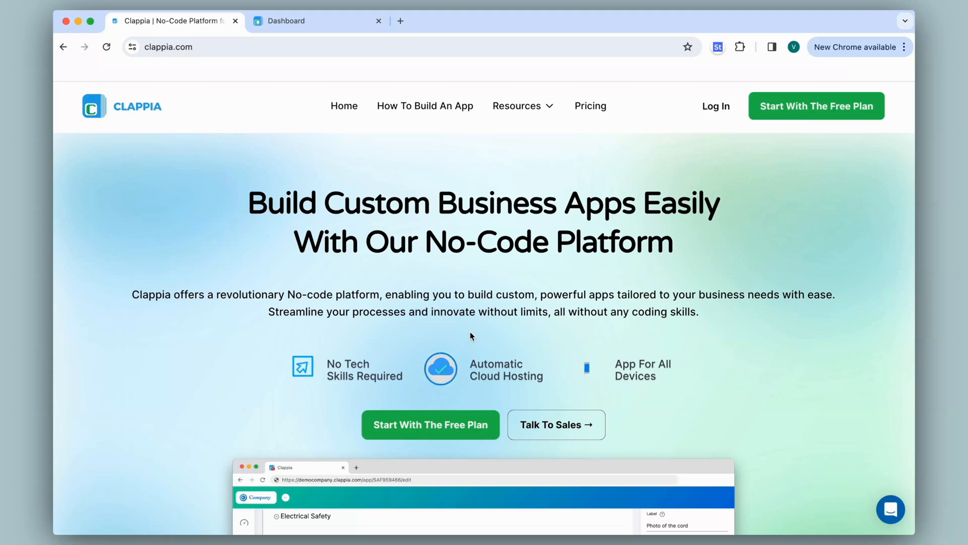
# - Open the dashboard design editor of the xyz-company workplace
pyautogui.click(286, 22)
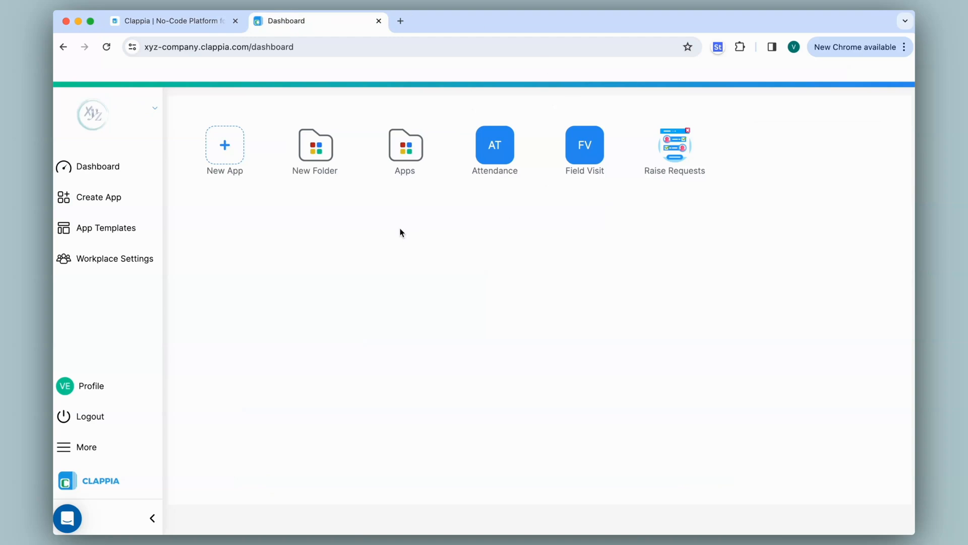
pyautogui.click(127, 444)
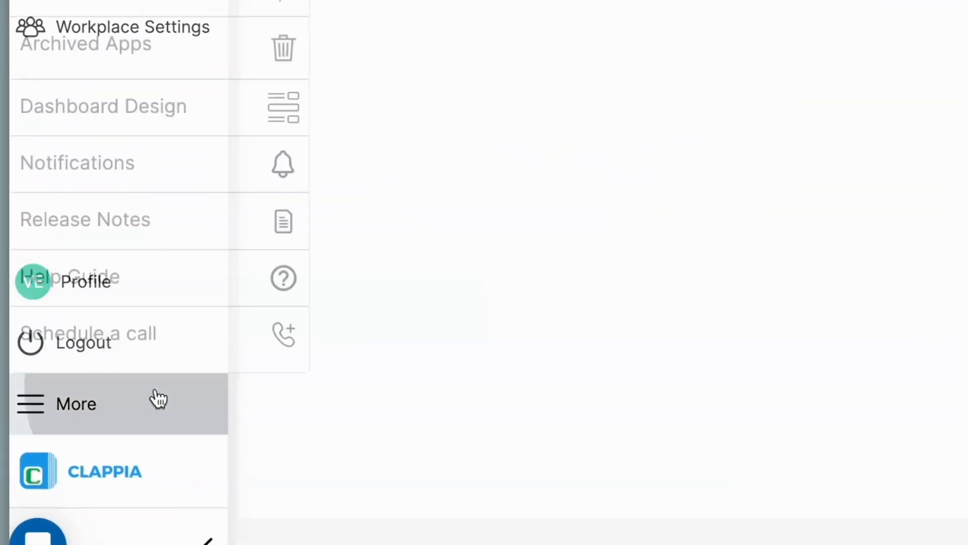
pyautogui.click(108, 123)
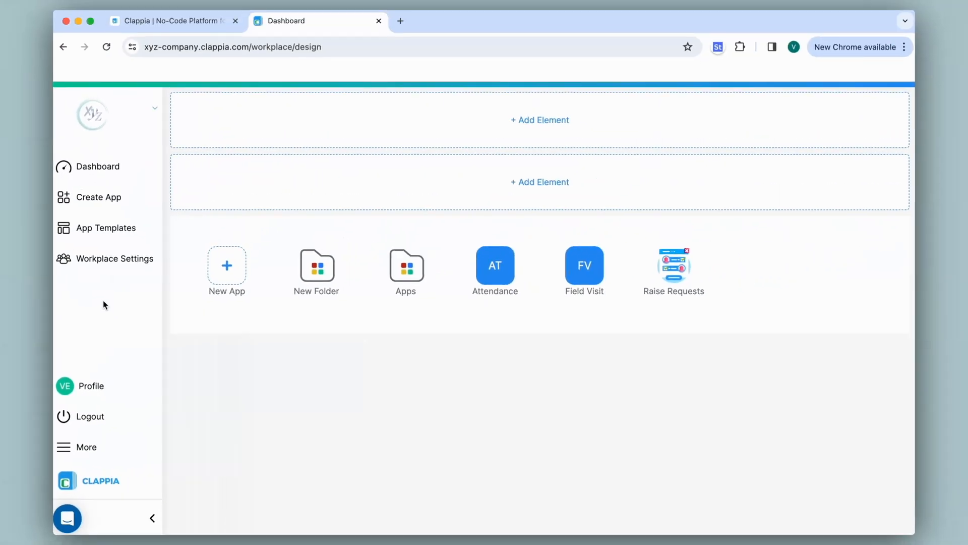
# - Add an image element above the app icons with company banner (1).jpg, set its width to 100%, and save it
pyautogui.click(316, 138)
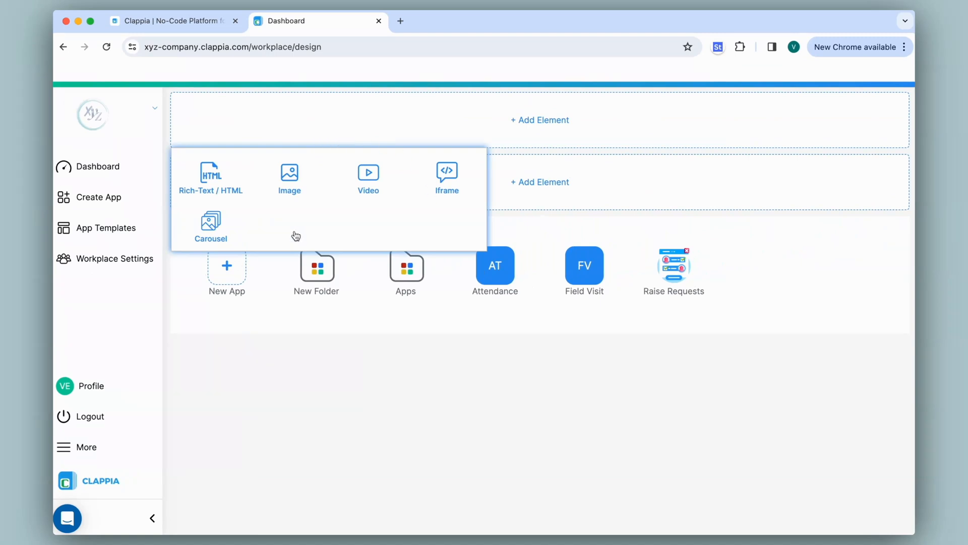
pyautogui.click(291, 180)
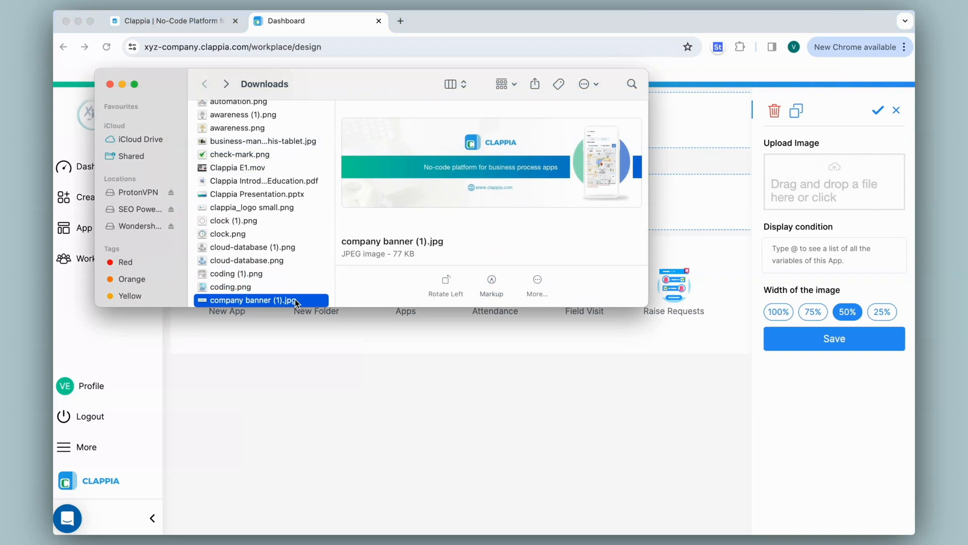
pyautogui.moveTo(508, 187); pyautogui.dragTo(831, 204)
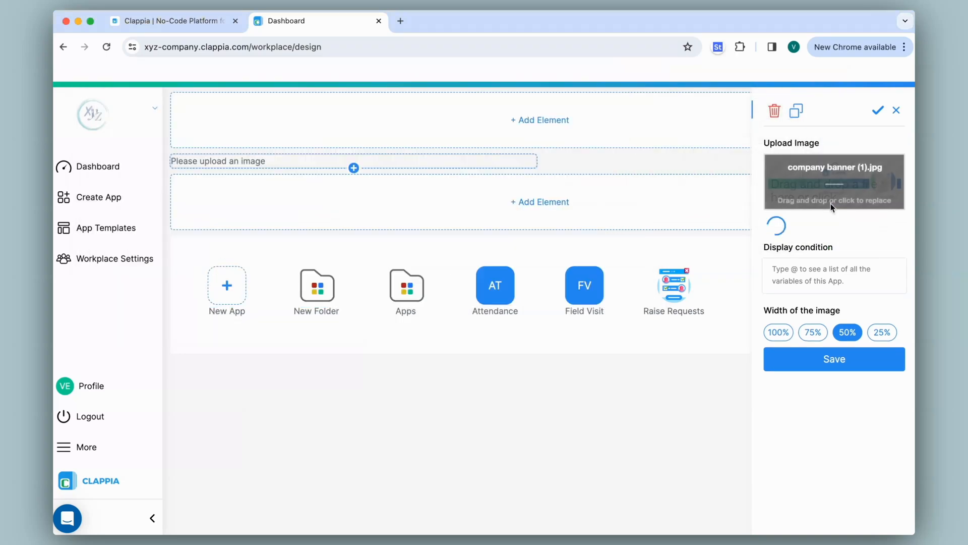
pyautogui.click(835, 311)
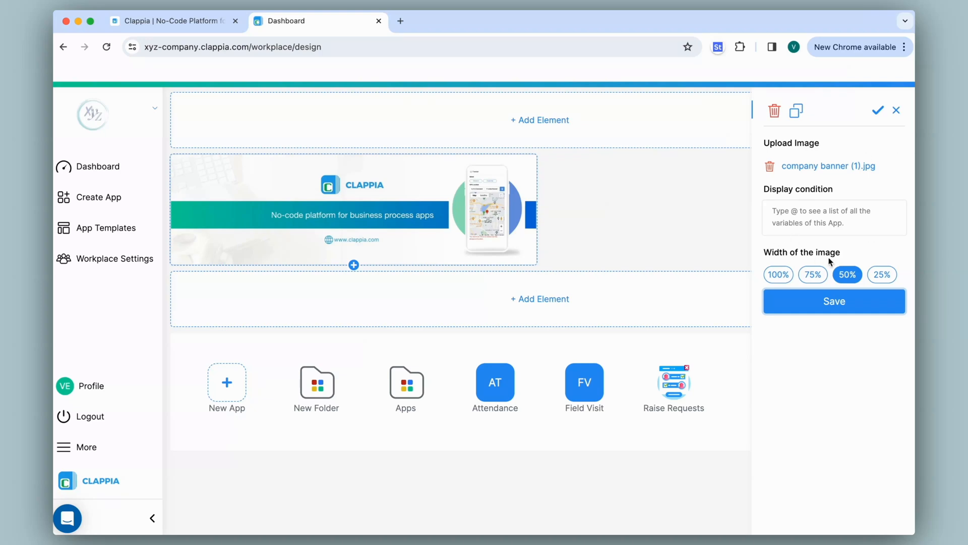
pyautogui.click(778, 274)
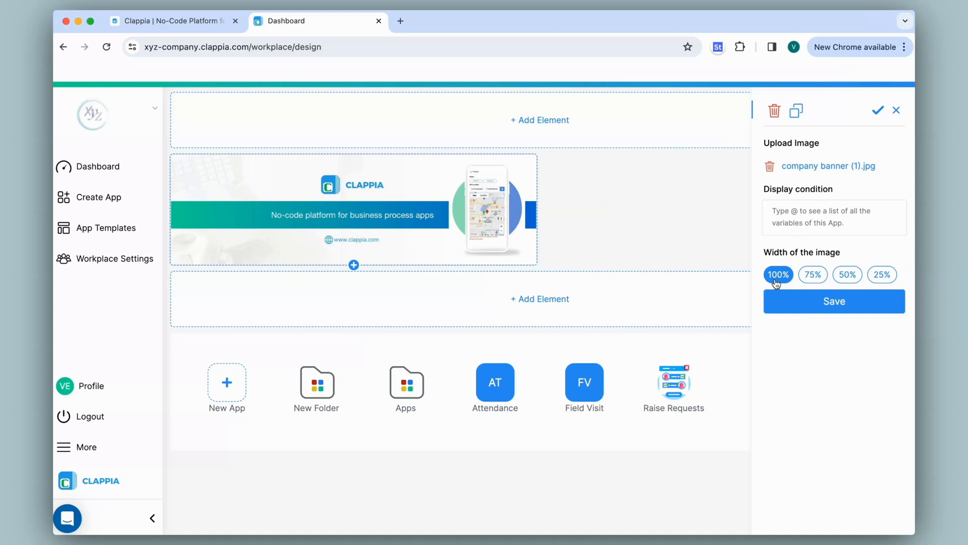
pyautogui.click(834, 301)
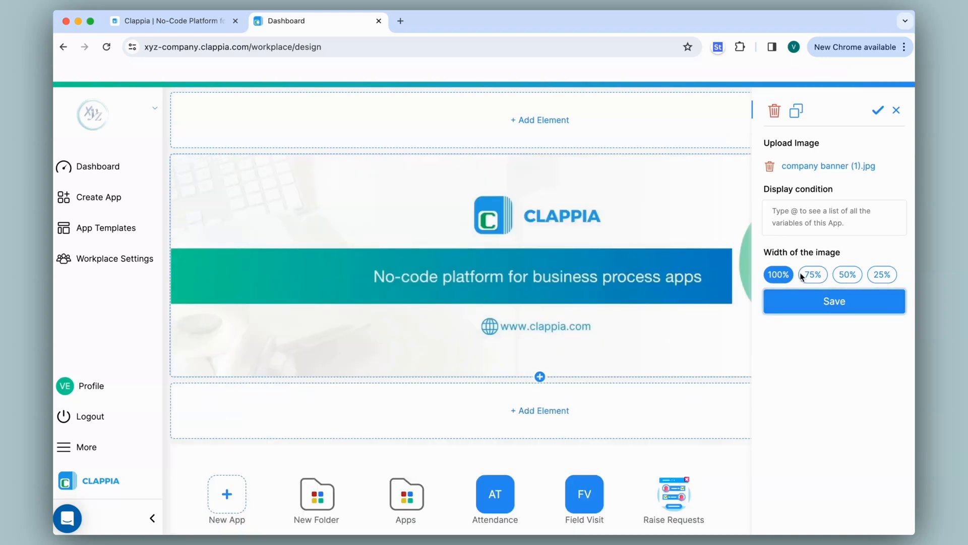
# - Check the banner on the live dashboard and look inside the Apps folder before returning to the dashboard
pyautogui.click(148, 170)
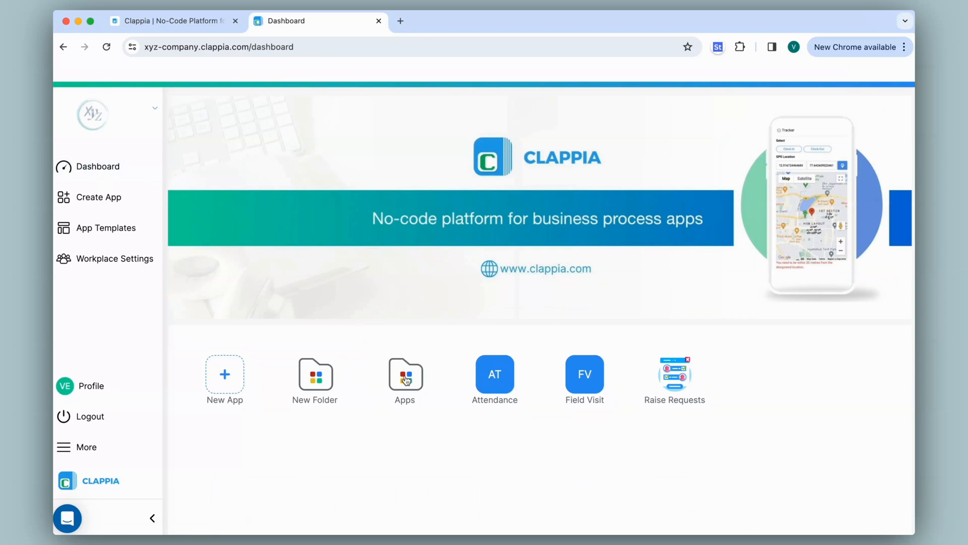
pyautogui.click(406, 380)
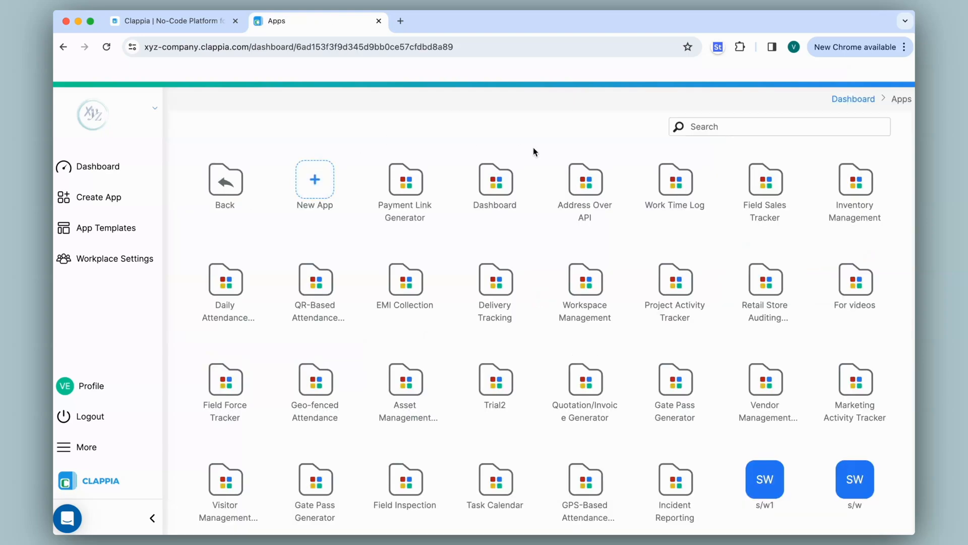
pyautogui.click(126, 167)
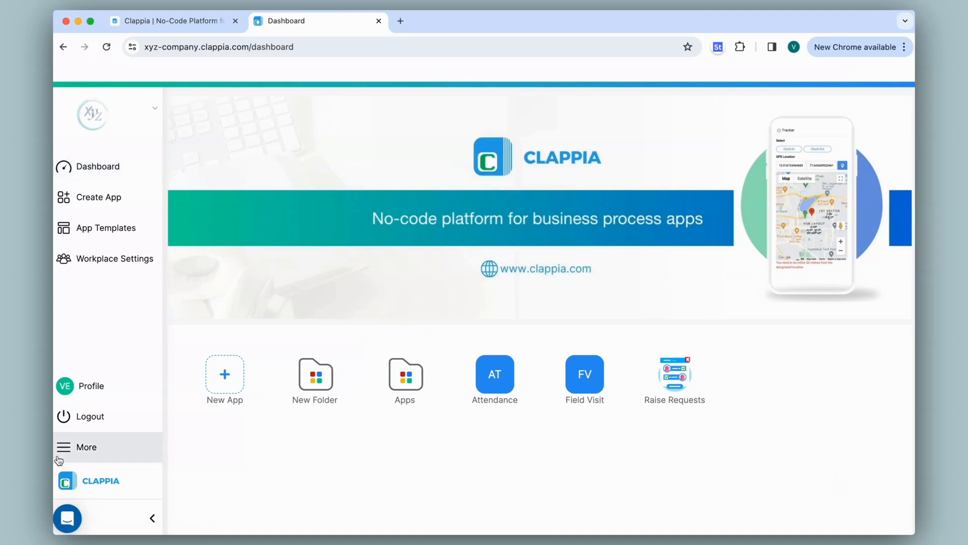
# - Back in the dashboard design, add "Screenshot 2024-05-06 at 1.16.54 PM copy 2.png" as a 50% wide image below the banner and save it
pyautogui.click(81, 447)
pyautogui.click(116, 302)
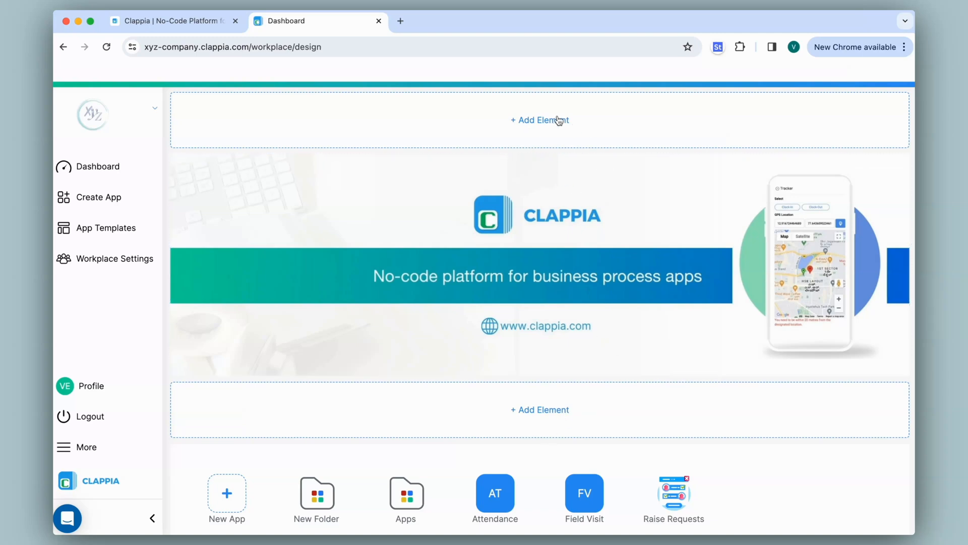
pyautogui.click(562, 409)
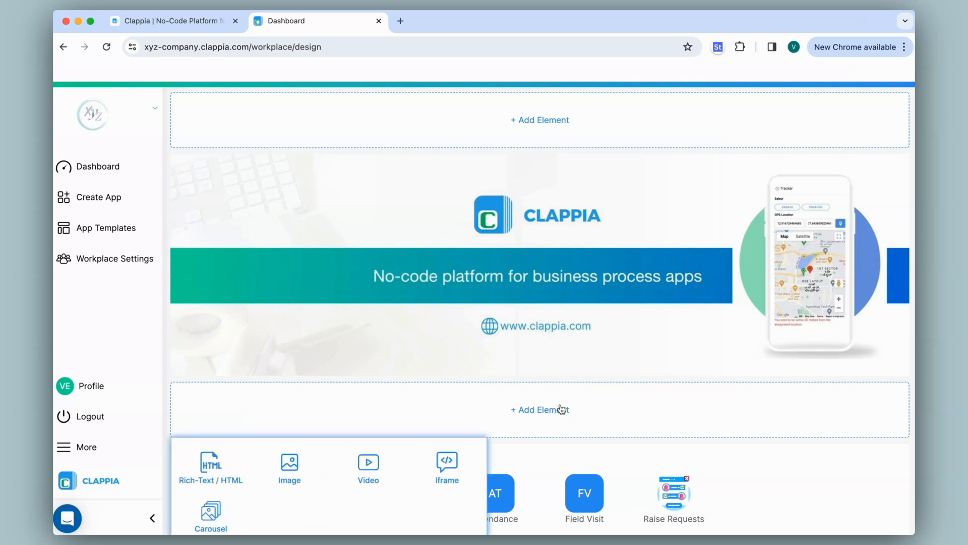
pyautogui.click(291, 463)
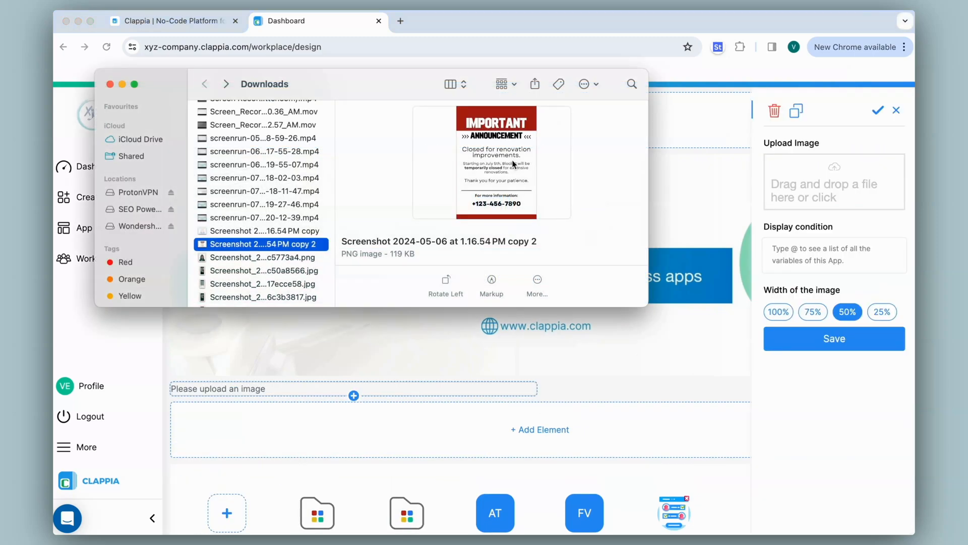
pyautogui.moveTo(514, 164); pyautogui.dragTo(825, 184)
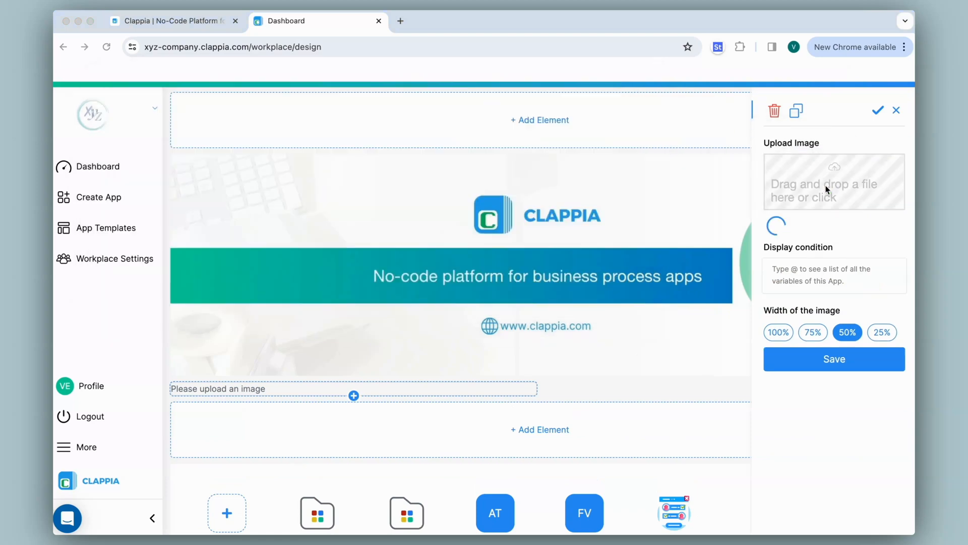
pyautogui.click(840, 314)
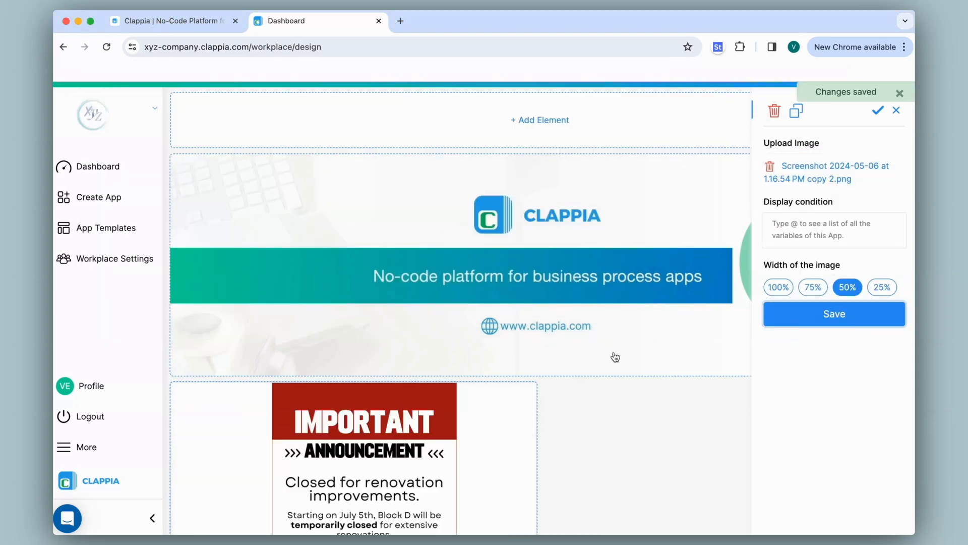
# - Add "Screenshot 2024-05-06 at 1.16.54 PM copy.png" as a 50% wide image beside the renovation announcement and save it
pyautogui.scroll(-4, 614, 356)
pyautogui.scroll(-2, 615, 358)
pyautogui.click(525, 393)
pyautogui.click(285, 446)
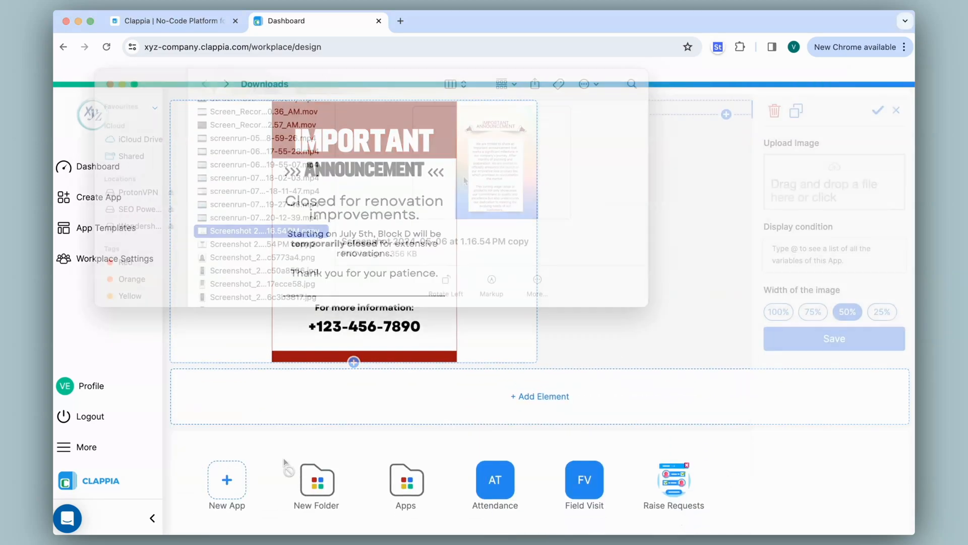
pyautogui.moveTo(491, 163); pyautogui.dragTo(844, 196)
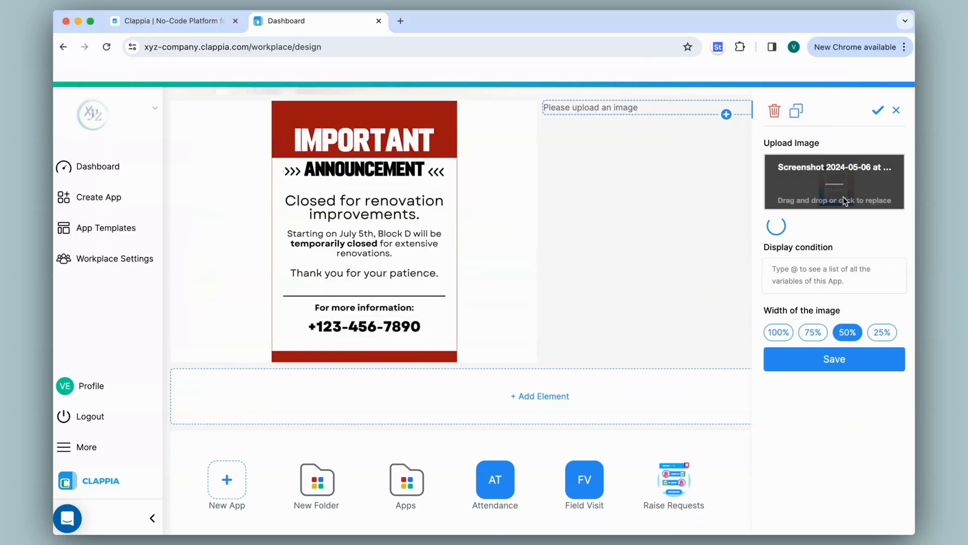
pyautogui.click(835, 314)
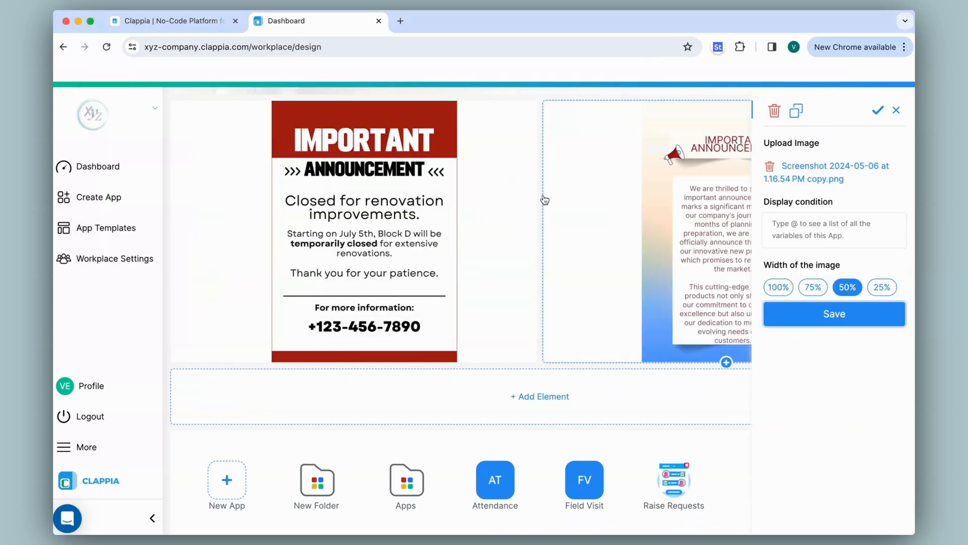
# - Review the live dashboard with its banner and the two announcement images
pyautogui.click(113, 160)
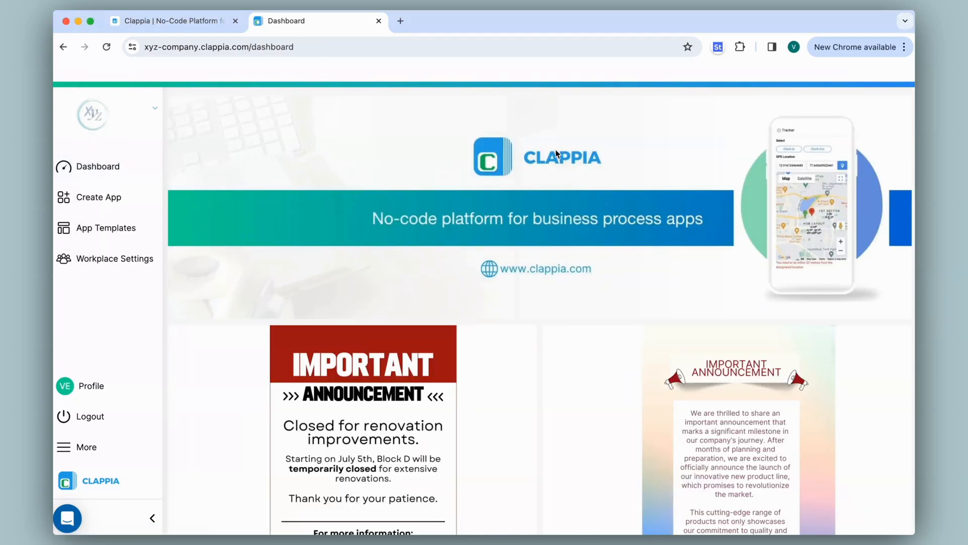
pyautogui.scroll(-3, 556, 149)
pyautogui.scroll(-2, 556, 153)
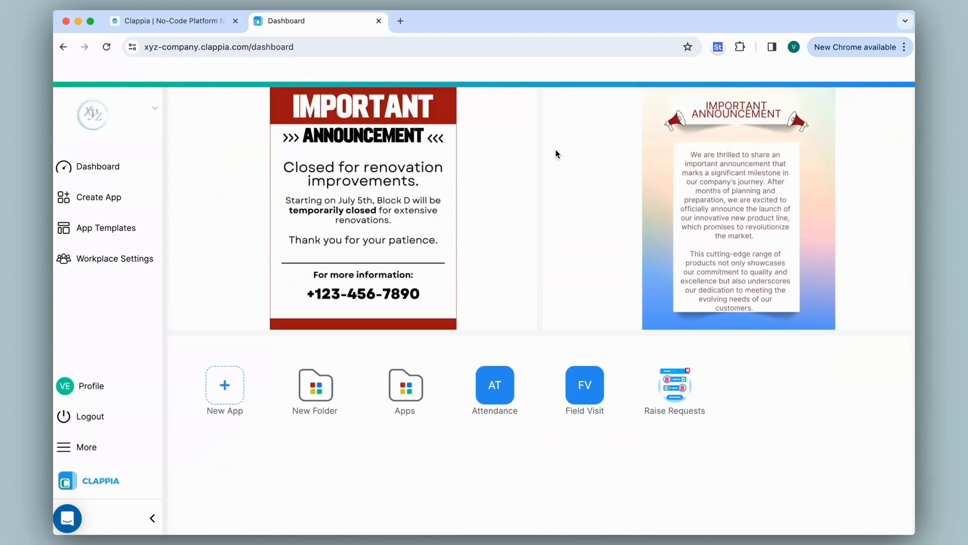
pyautogui.scroll(5, 556, 151)
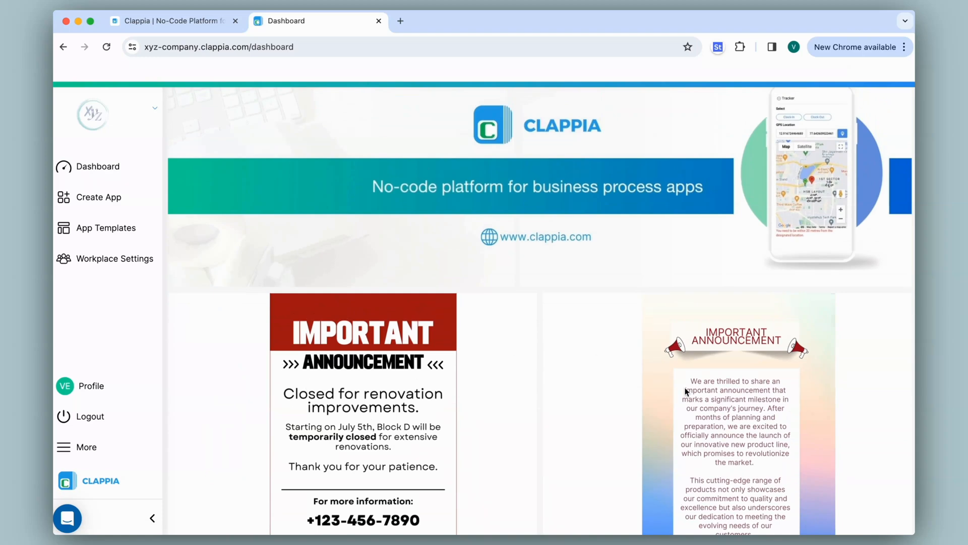
# - In the dashboard design, examine the variables available for the renovation announcement image's display condition
pyautogui.click(403, 179)
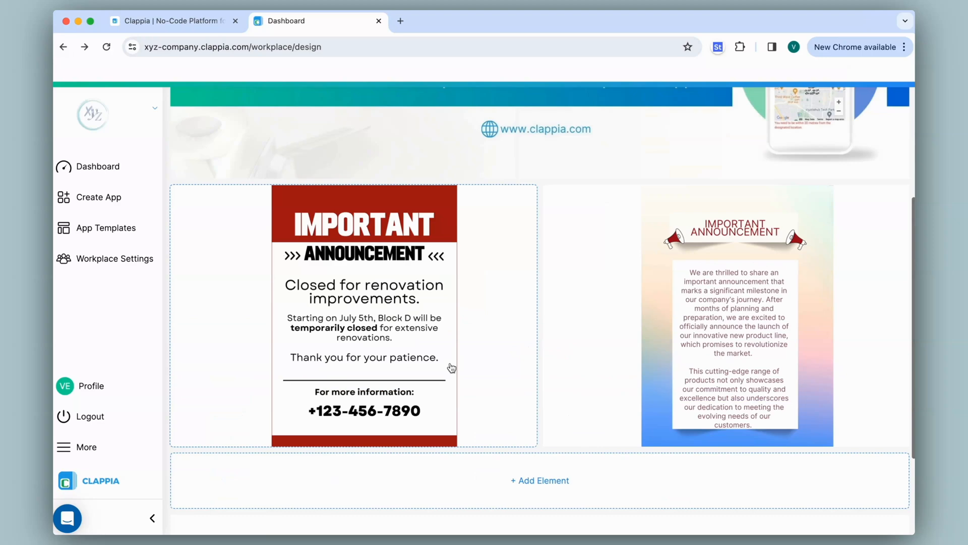
pyautogui.click(438, 331)
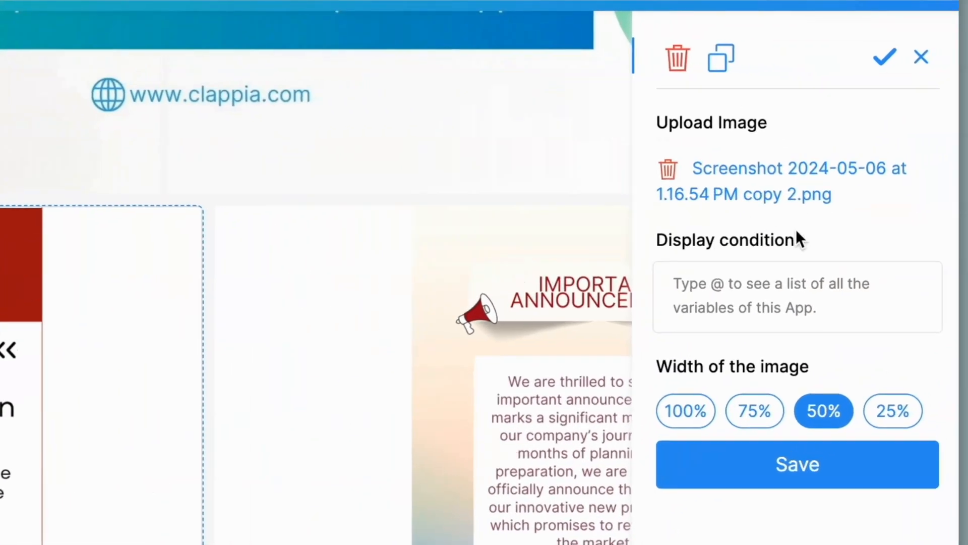
pyautogui.click(744, 294)
pyautogui.write('@')
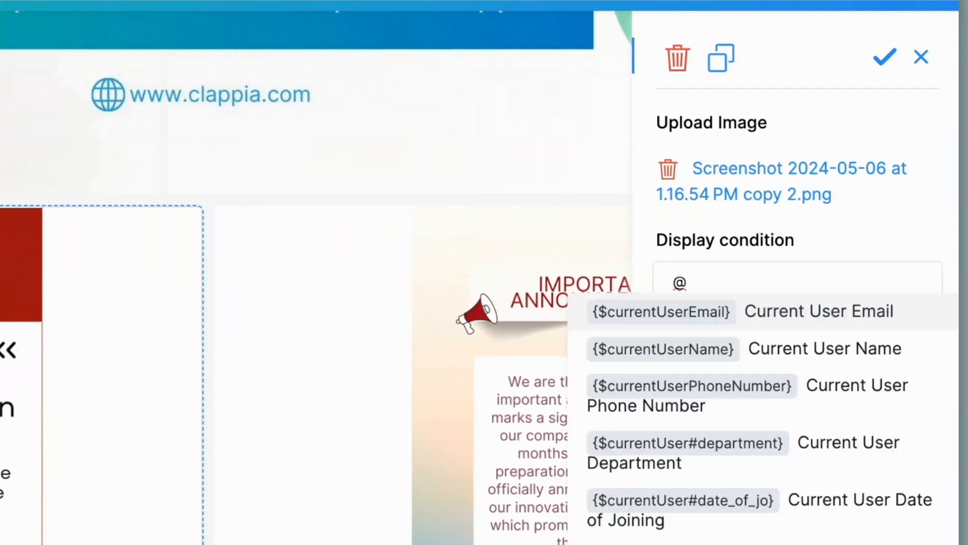
pyautogui.scroll(-1, 753, 433)
pyautogui.scroll(-1, 753, 432)
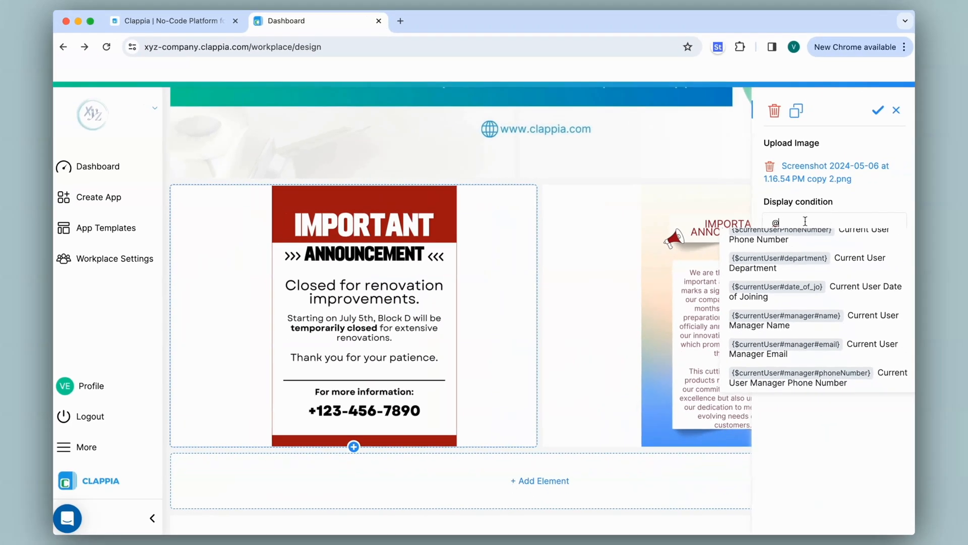
pyautogui.click(681, 258)
# - Review the workplace users' department, joining date and manager details and their user attributes
pyautogui.click(135, 256)
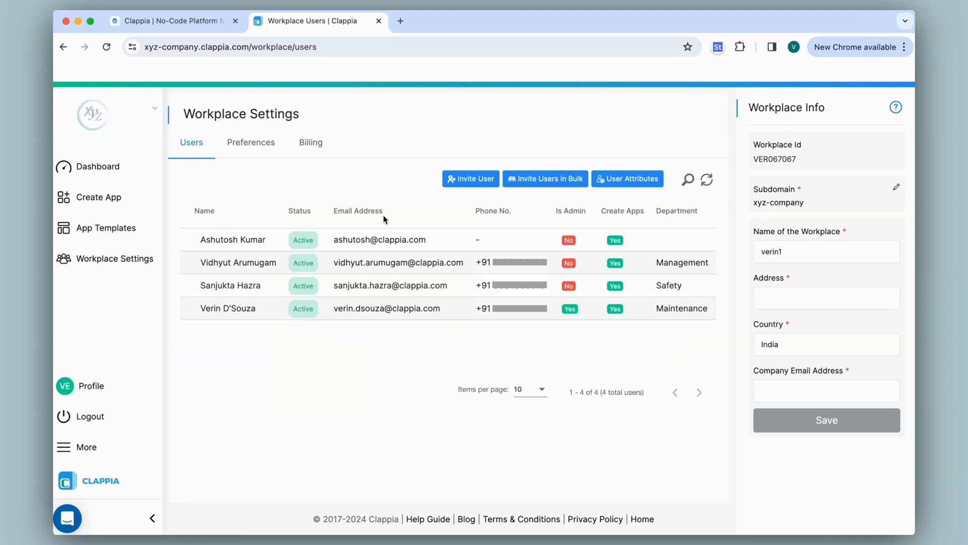
pyautogui.hscroll(3, 383, 214)
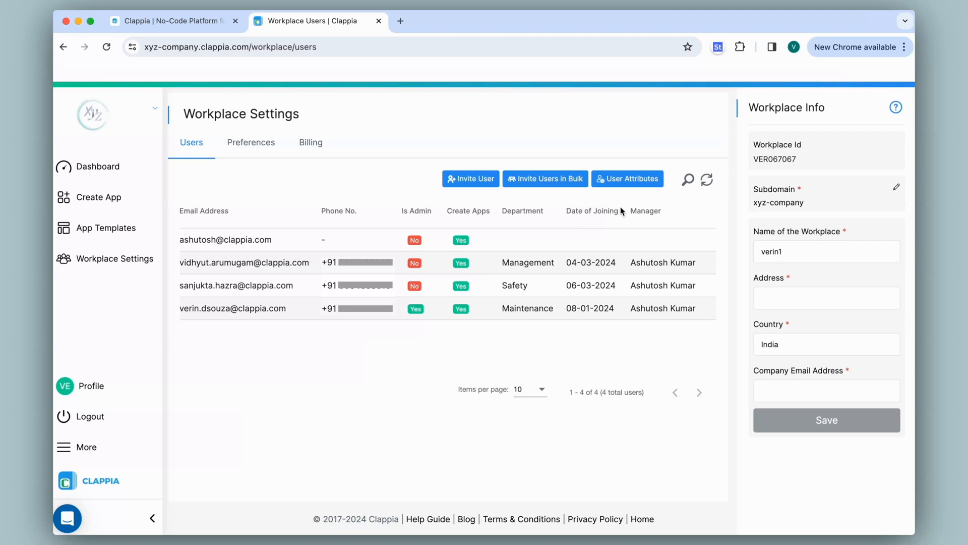
pyautogui.click(634, 180)
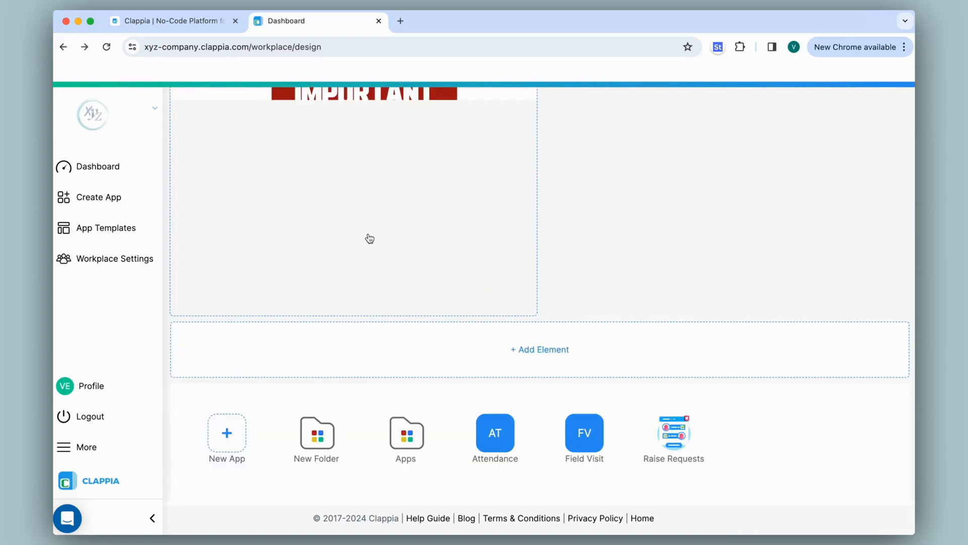
# - Set the renovation announcement image's display condition to {$currentUser#department}="Safety" and save it
pyautogui.click(390, 312)
pyautogui.write('@')
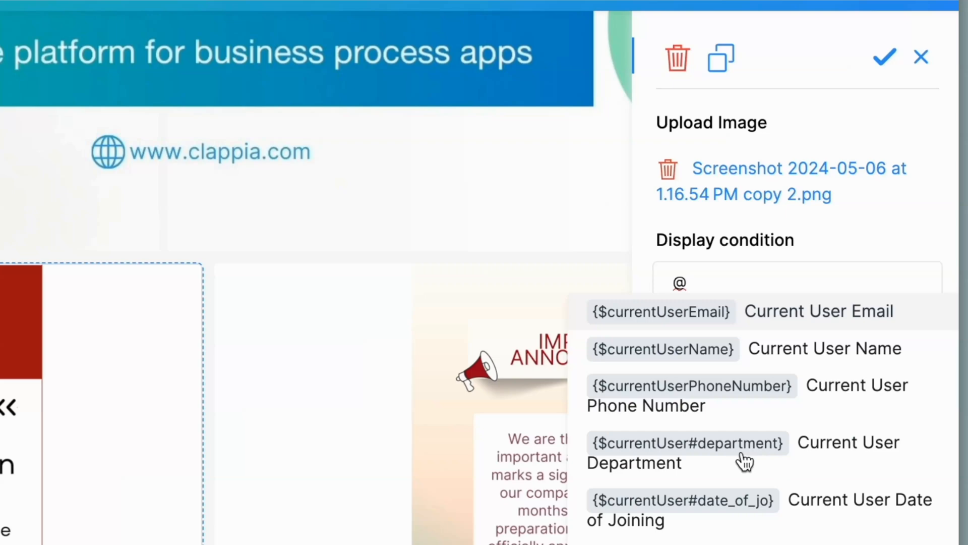
pyautogui.click(765, 464)
pyautogui.write('=')
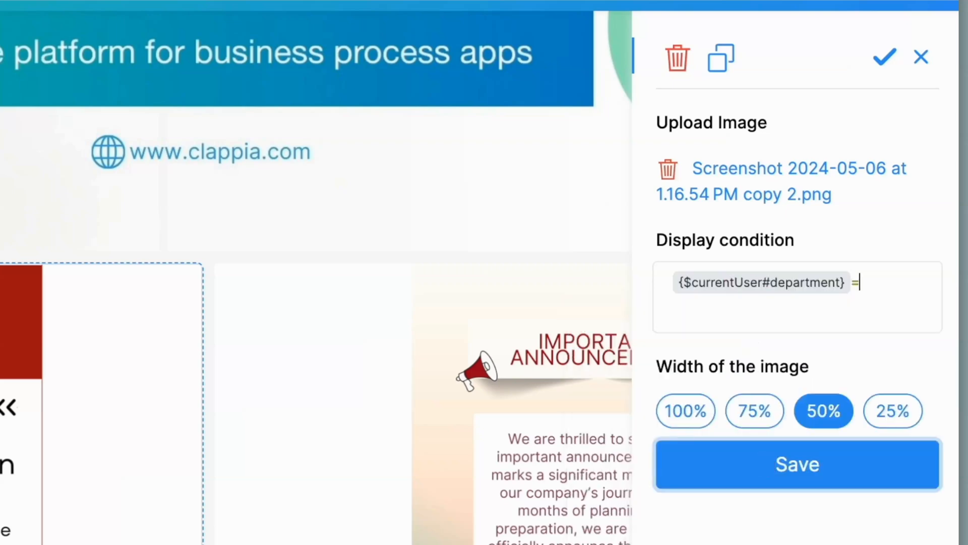
pyautogui.write('""Safety')
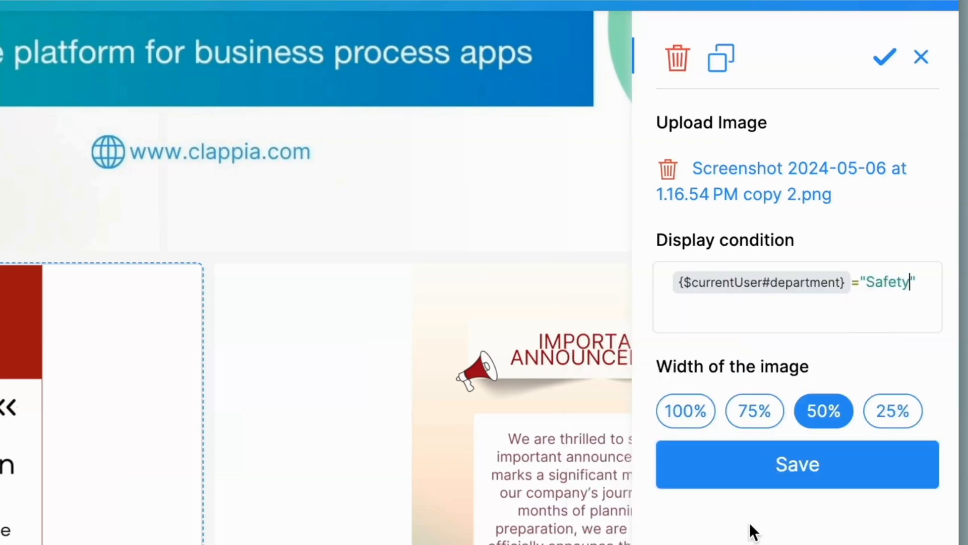
pyautogui.click(750, 482)
# - Give the product line announcement image the display condition {$currentUser#department}="Safety" and save it
pyautogui.click(538, 407)
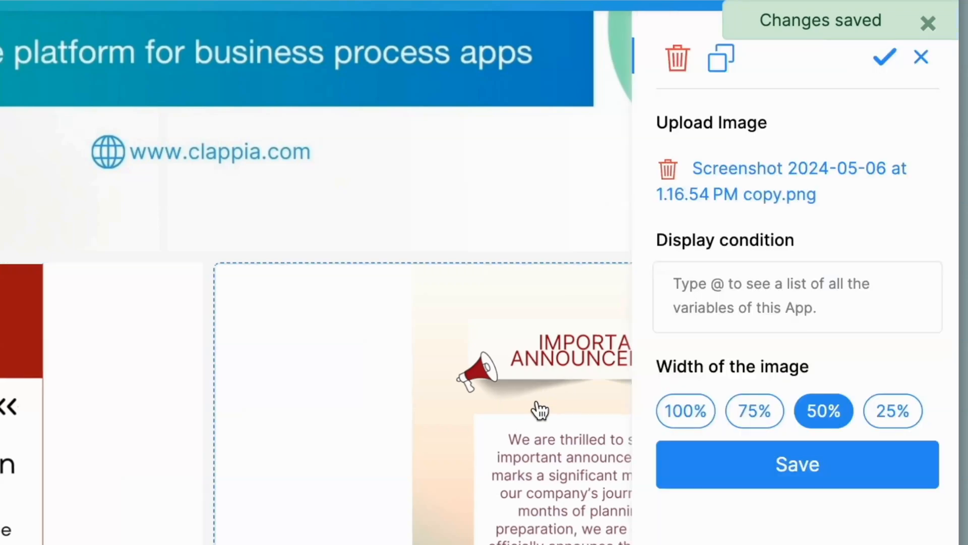
pyautogui.click(705, 302)
pyautogui.write('@')
pyautogui.click(725, 477)
pyautogui.write('="Safety')
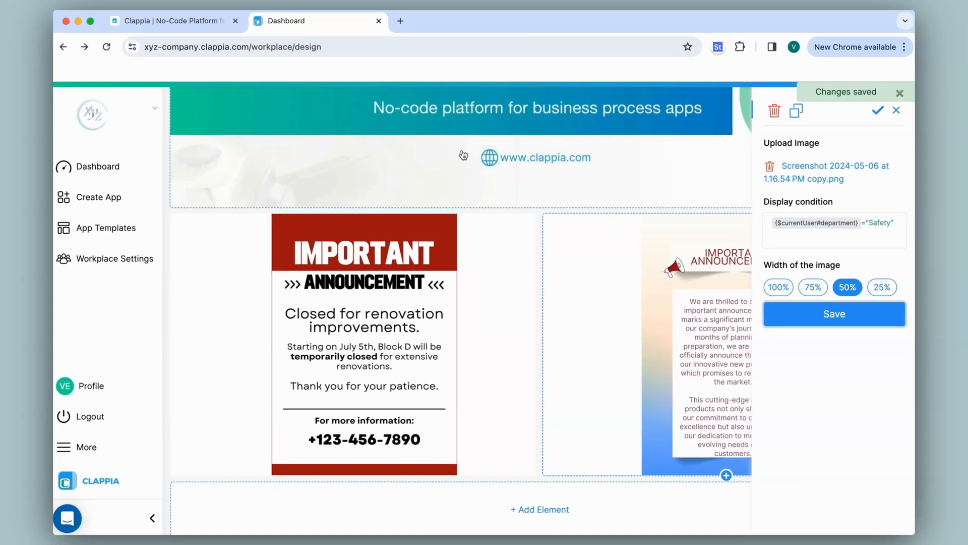
# - Review the dashboard and users' departments, then sign in as the Safety user to compare the announcements before returning to the admin account
pyautogui.click(148, 173)
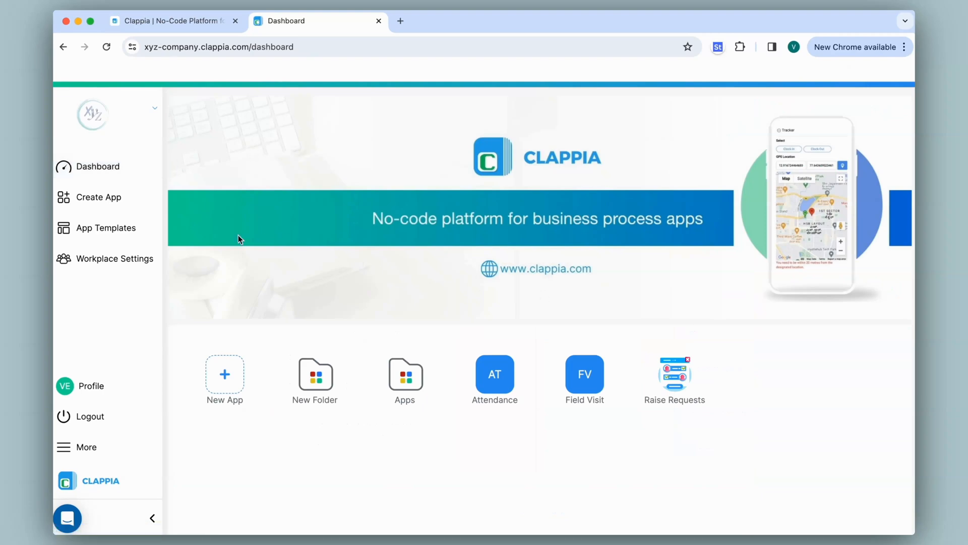
pyautogui.click(129, 258)
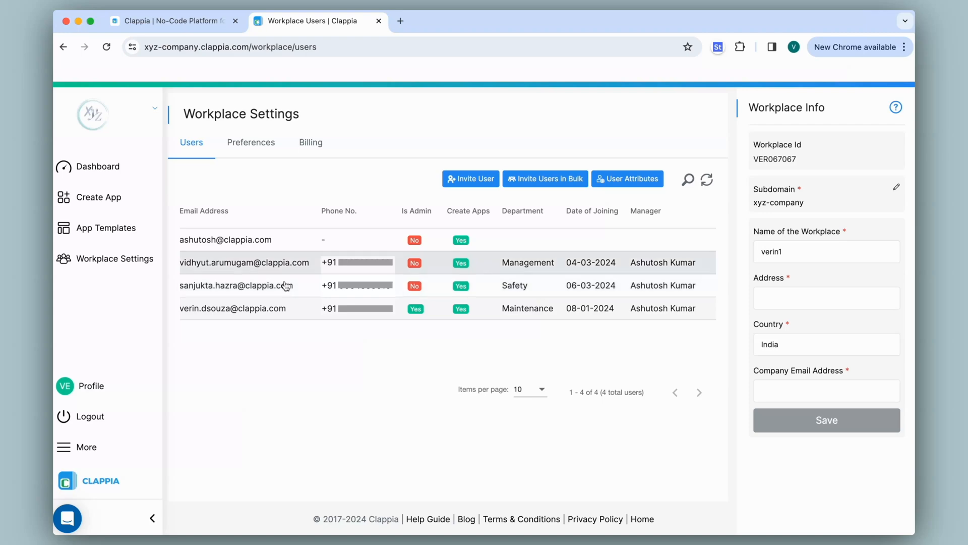
pyautogui.click(91, 418)
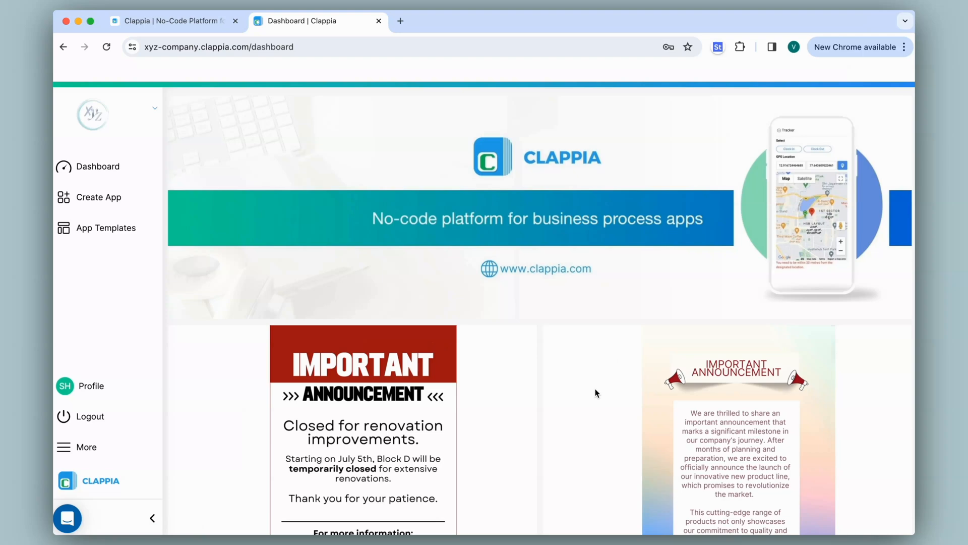
pyautogui.click(90, 416)
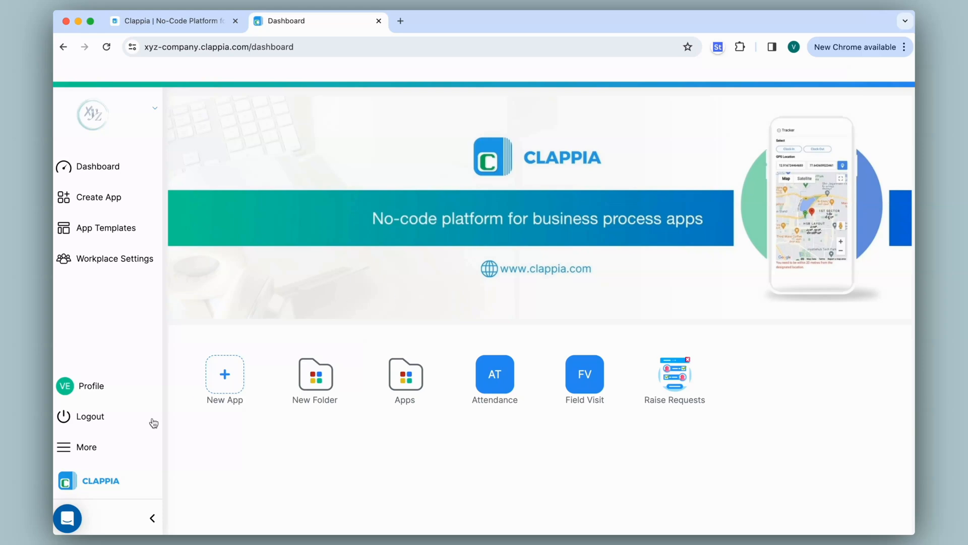
# - Open the dashboard design and delete the company banner image
pyautogui.click(116, 446)
pyautogui.click(101, 307)
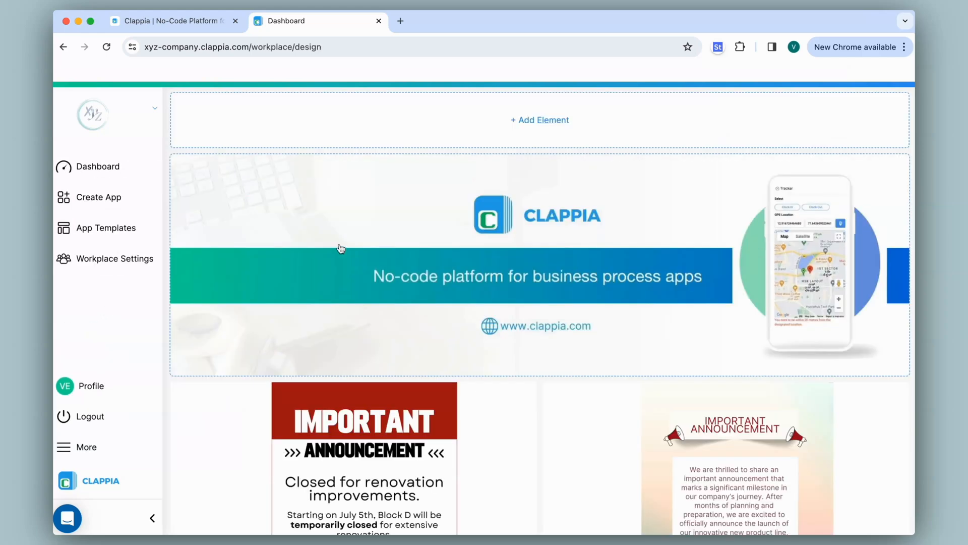
pyautogui.click(357, 248)
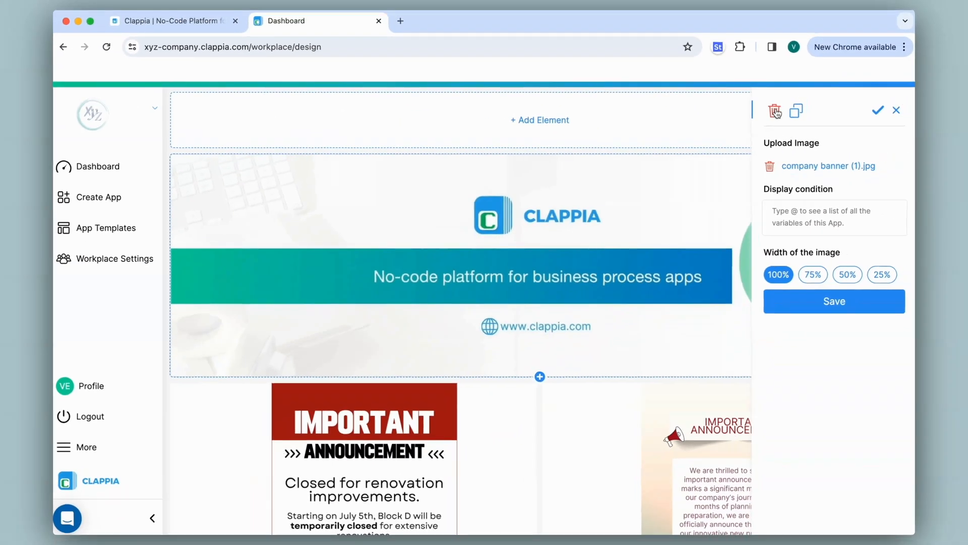
pyautogui.click(777, 113)
pyautogui.click(593, 120)
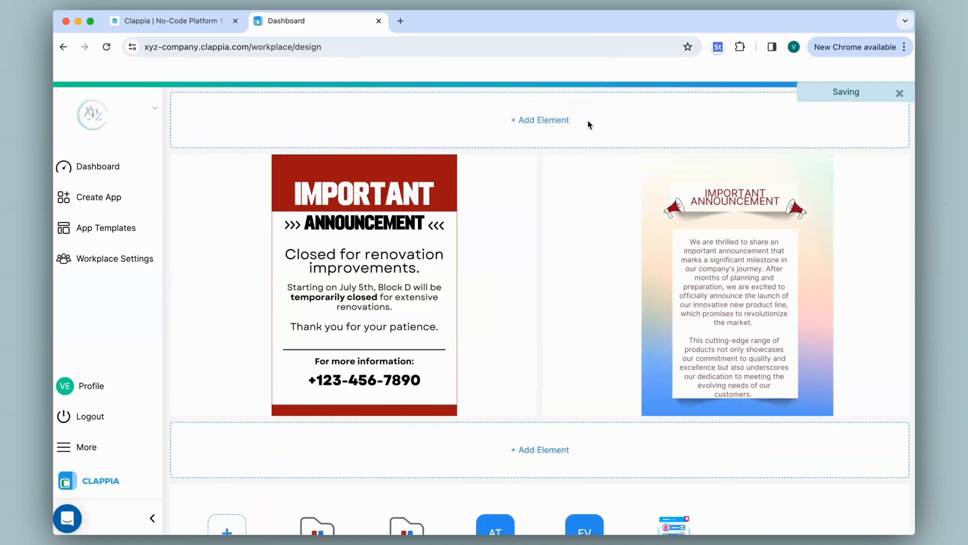
# - Delete the renovation and product line announcement images from the dashboard design
pyautogui.click(363, 235)
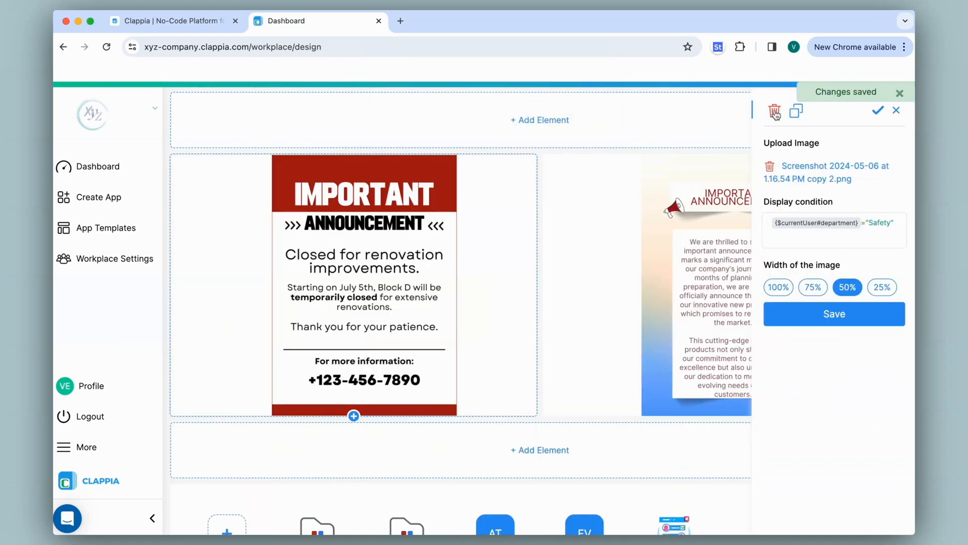
pyautogui.click(774, 110)
pyautogui.click(580, 122)
pyautogui.click(444, 211)
pyautogui.click(775, 110)
pyautogui.click(598, 124)
# - Try a video element above the apps, toggle its Autoplay option, and delete the element
pyautogui.click(591, 128)
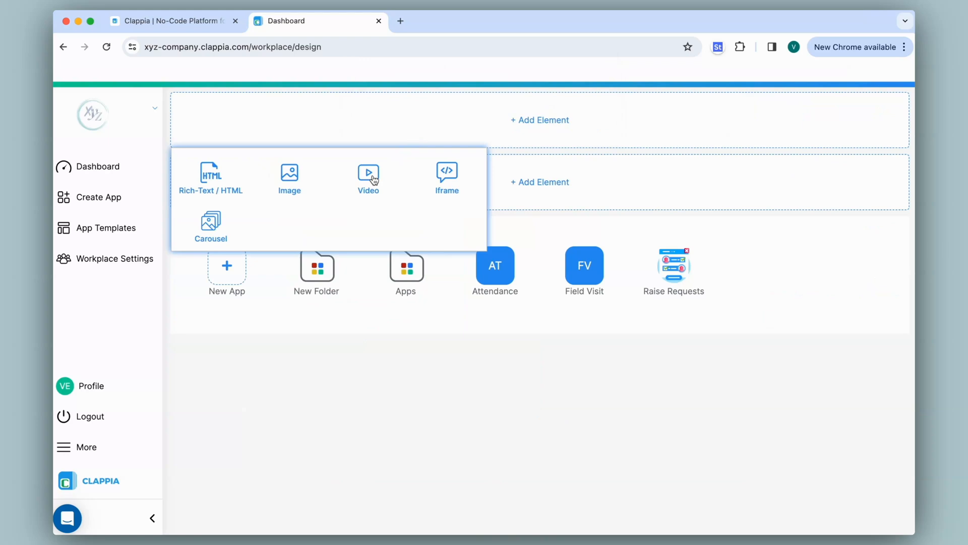
pyautogui.click(369, 177)
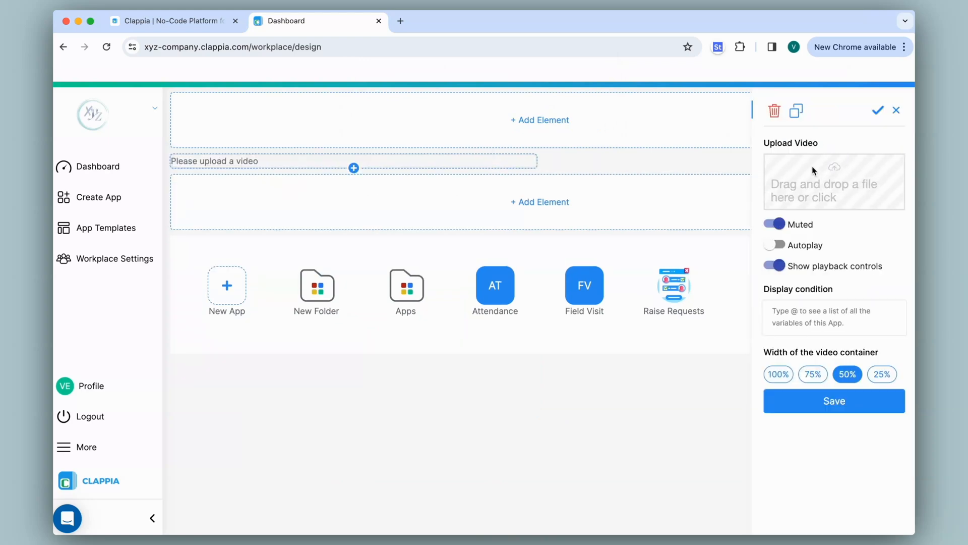
pyautogui.click(780, 247)
pyautogui.click(774, 110)
pyautogui.click(584, 123)
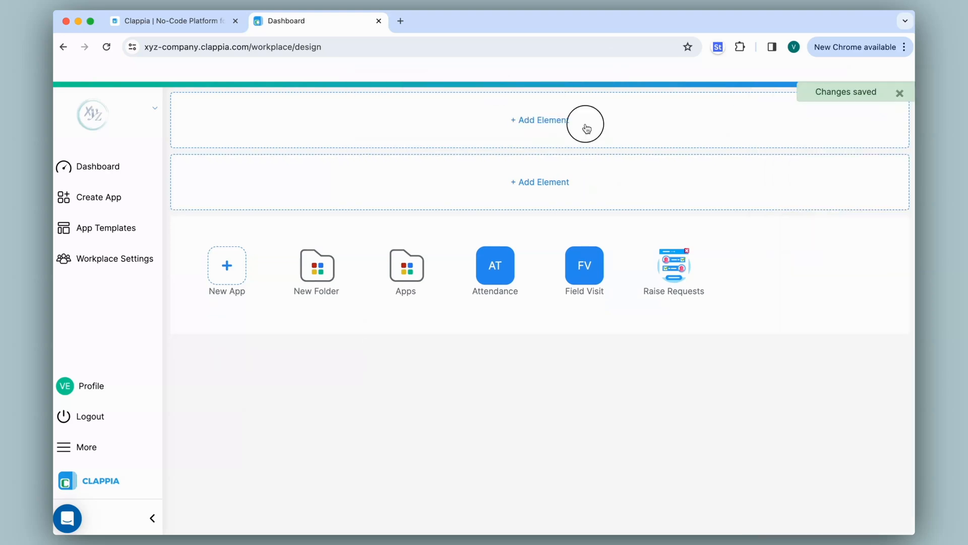
# - Add an Iframe element above the apps and copy the embed code of the YouTube video "How To Build Apps Without Coding"
pyautogui.click(585, 125)
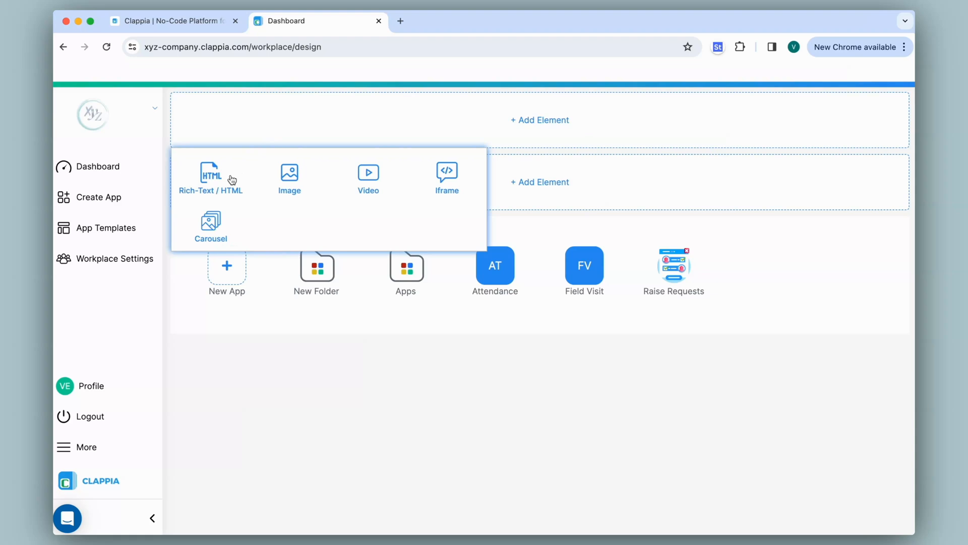
pyautogui.click(449, 174)
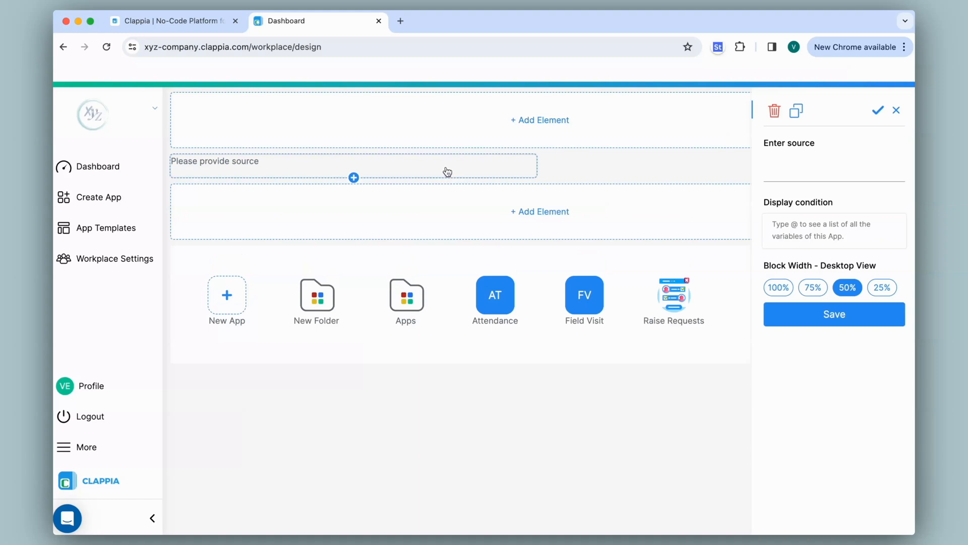
pyautogui.click(400, 20)
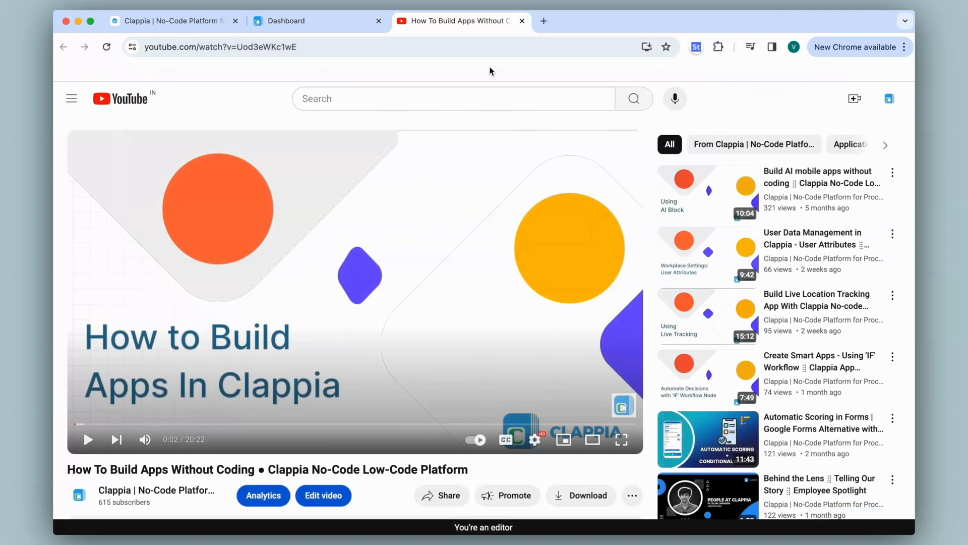
pyautogui.rightClick(464, 256)
pyautogui.click(544, 347)
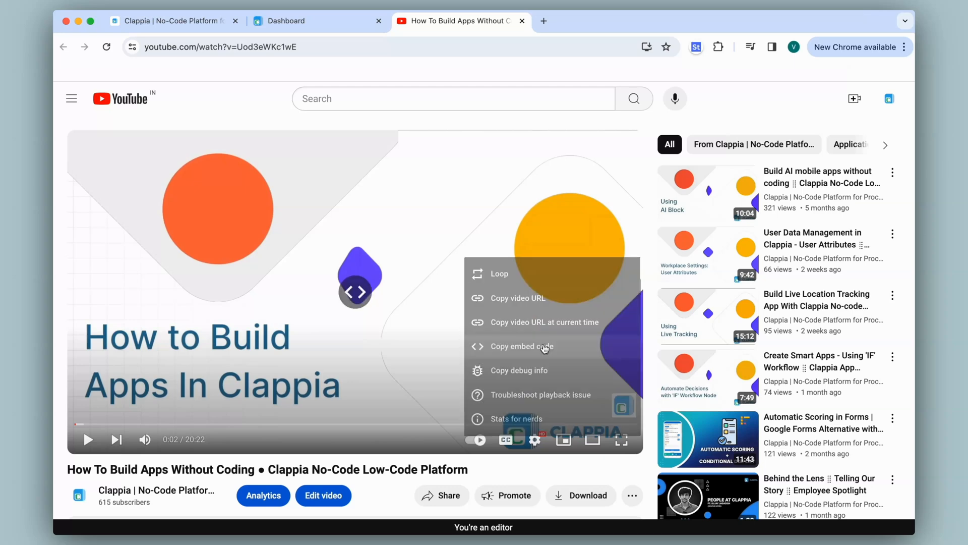
# - Back in the dashboard design, paste the YouTube embed code as the iframe's source, save it, and check the video on the dashboard
pyautogui.click(308, 32)
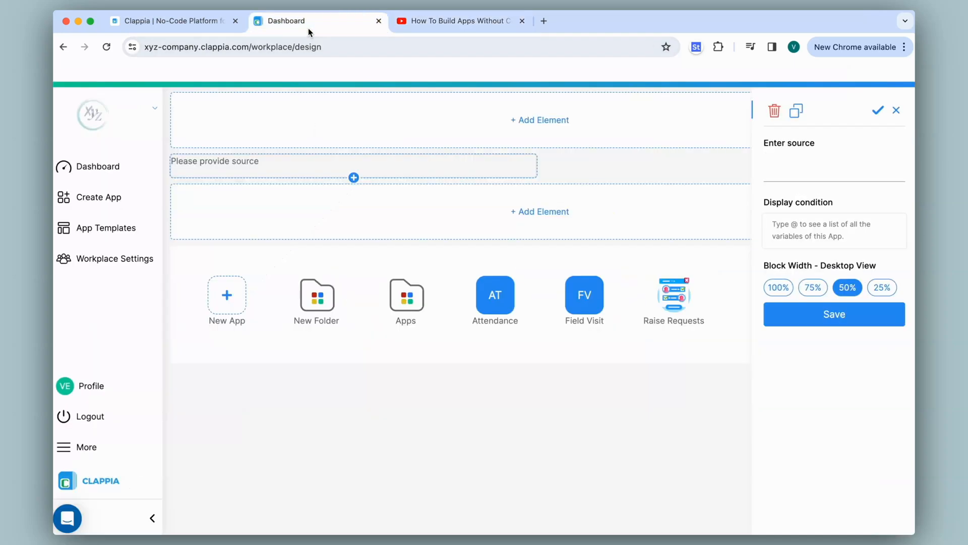
pyautogui.click(790, 160)
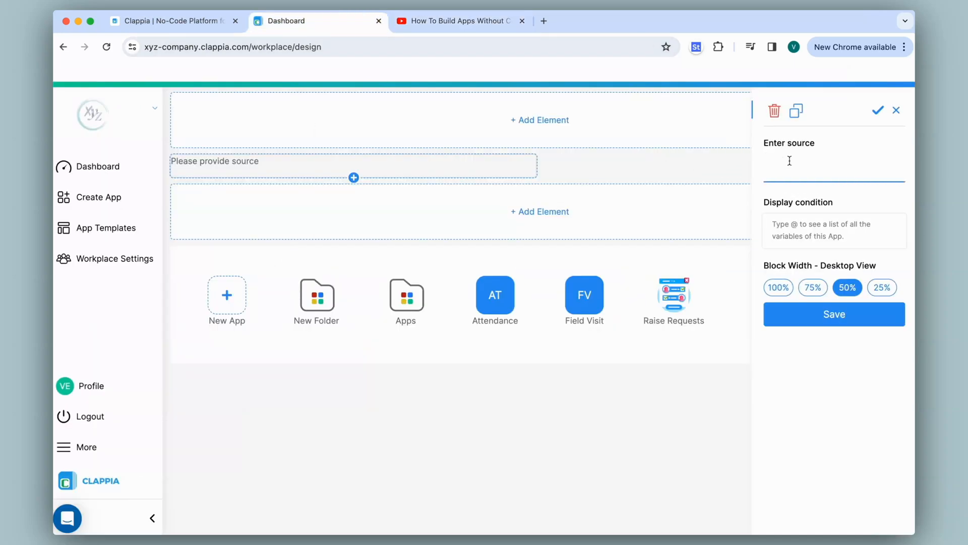
pyautogui.press('super+v')
pyautogui.click(848, 497)
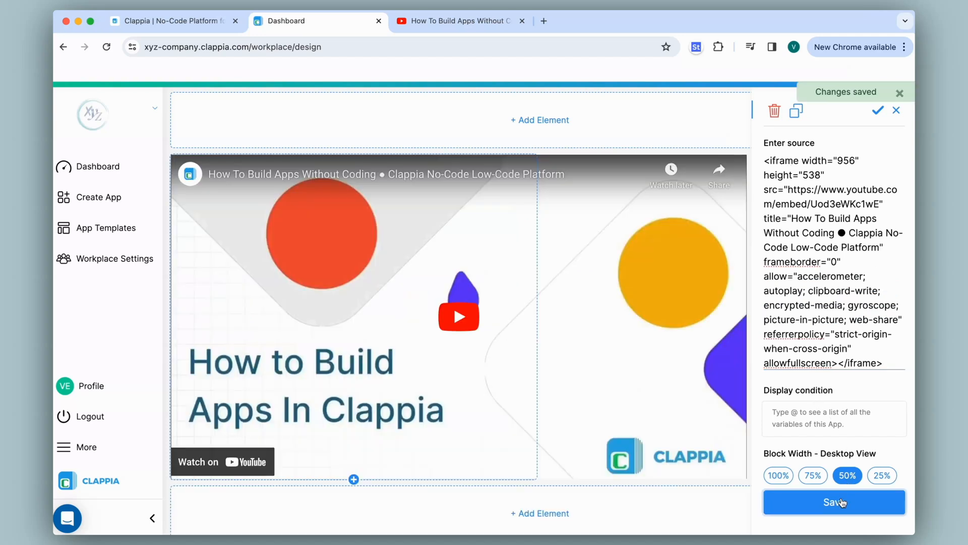
pyautogui.click(120, 175)
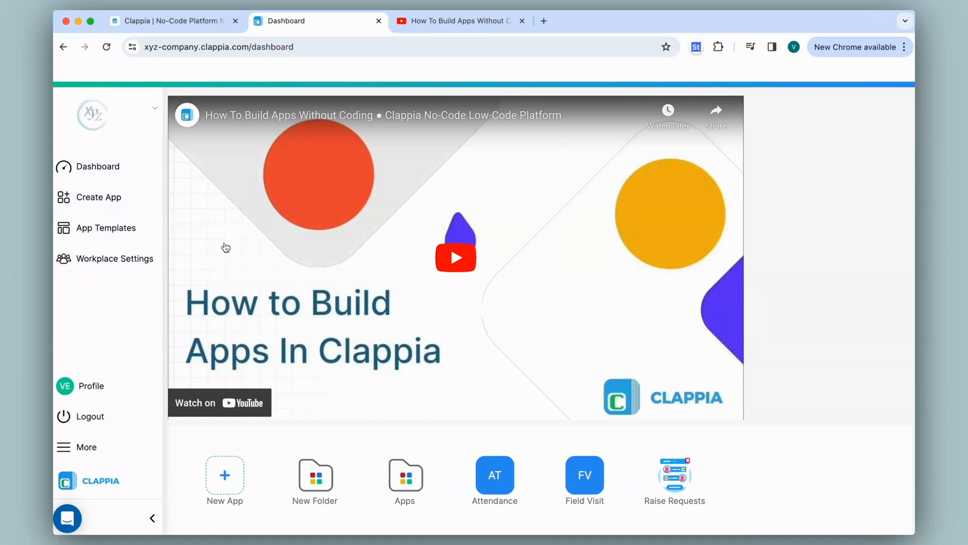
# - Return to the dashboard design and delete the embedded YouTube video element
pyautogui.click(63, 47)
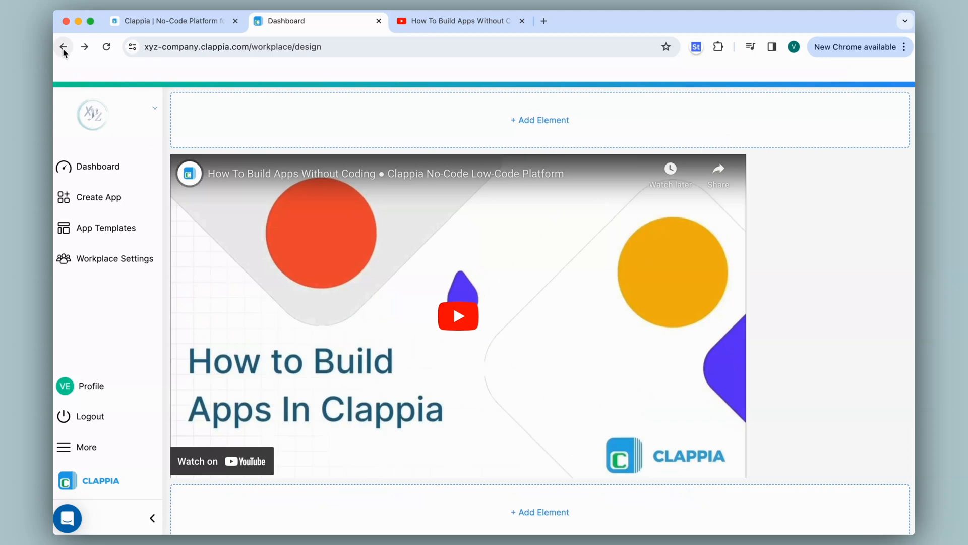
pyautogui.click(421, 204)
pyautogui.click(774, 111)
pyautogui.click(580, 126)
# - Add a Rich-Text / HTML element above the apps and explore its insert and formatting options
pyautogui.click(581, 131)
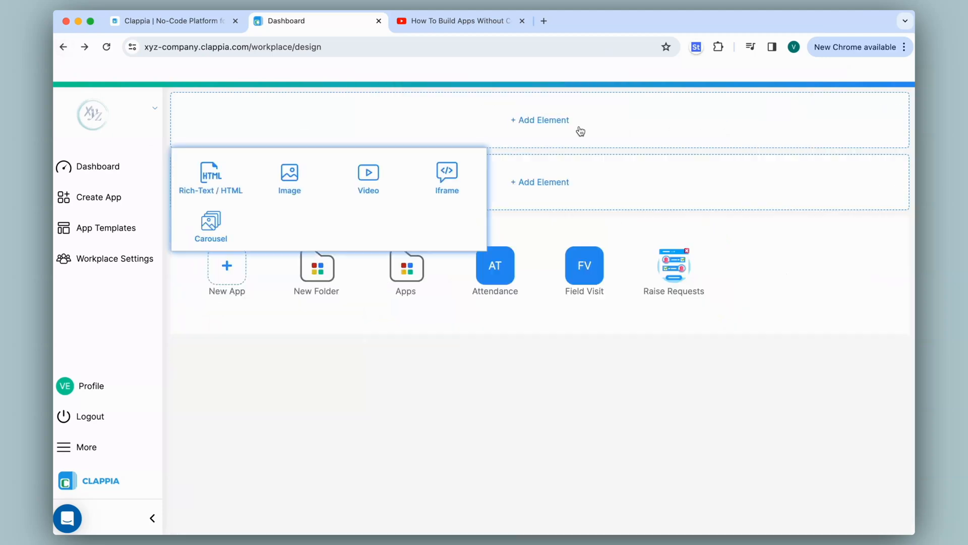
pyautogui.click(211, 170)
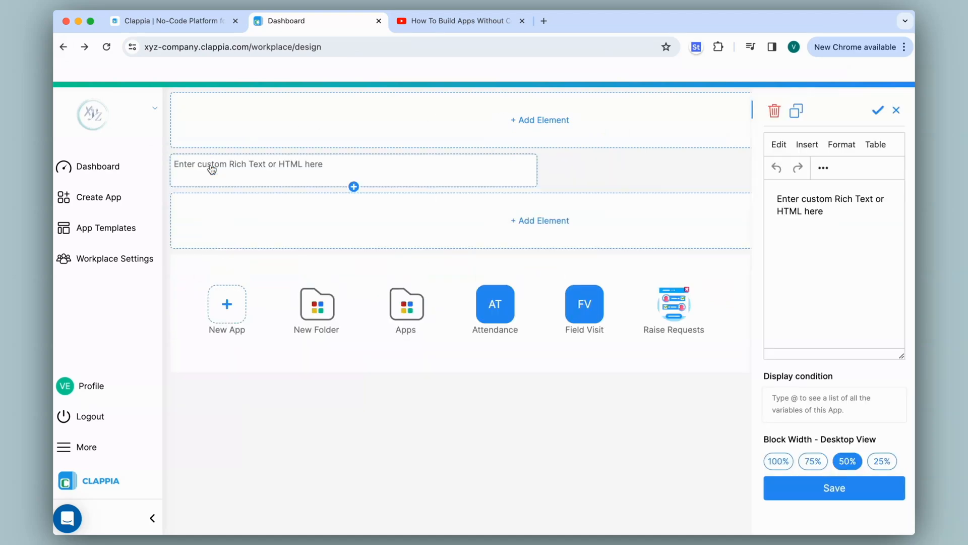
pyautogui.click(810, 146)
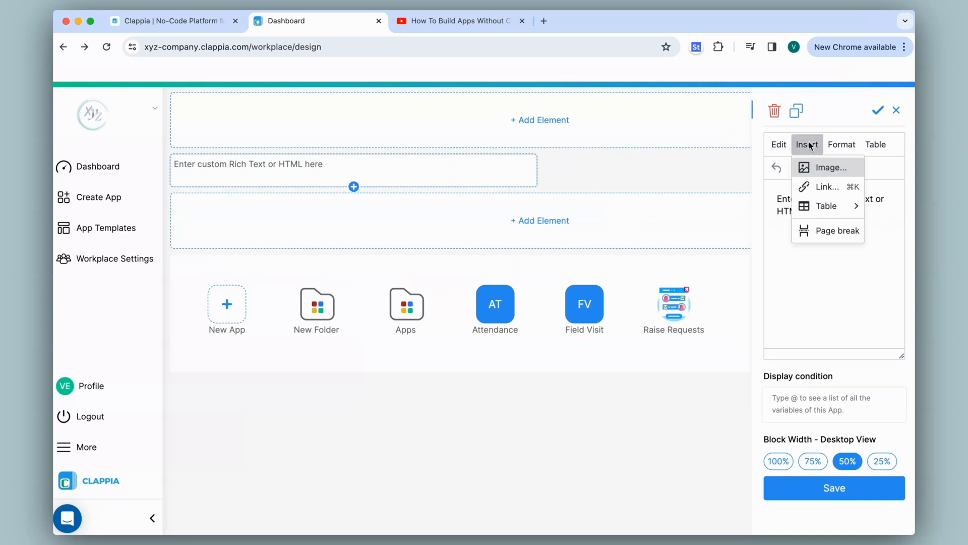
pyautogui.moveTo(824, 209)
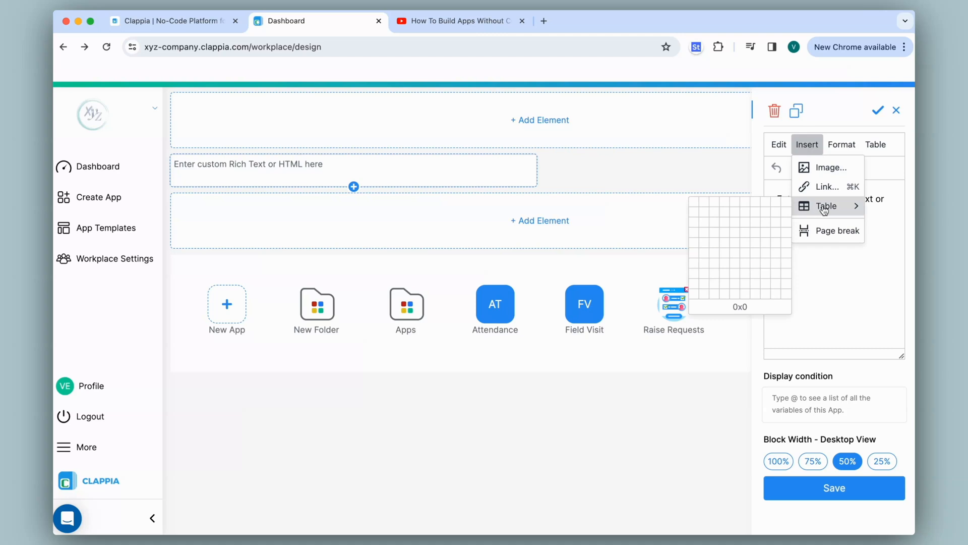
pyautogui.click(841, 145)
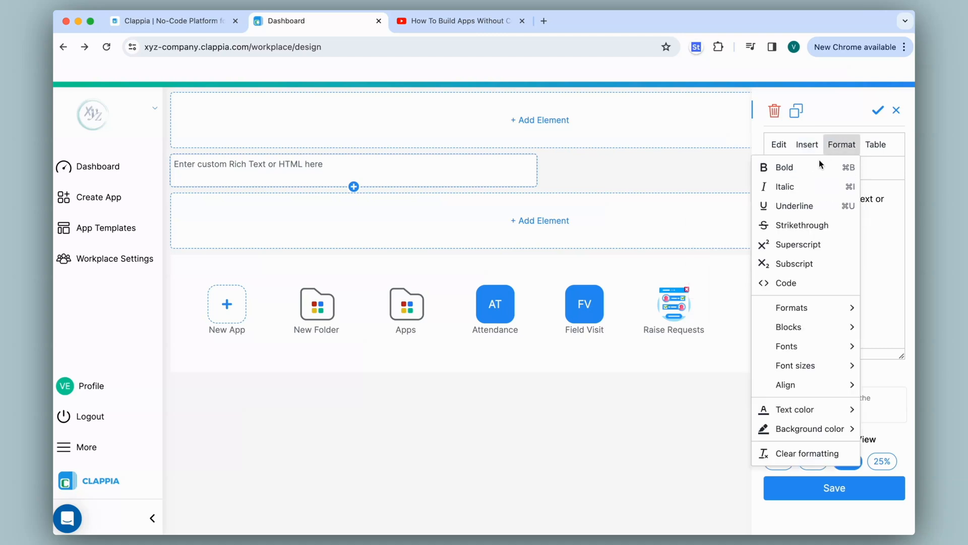
pyautogui.click(882, 250)
pyautogui.click(832, 171)
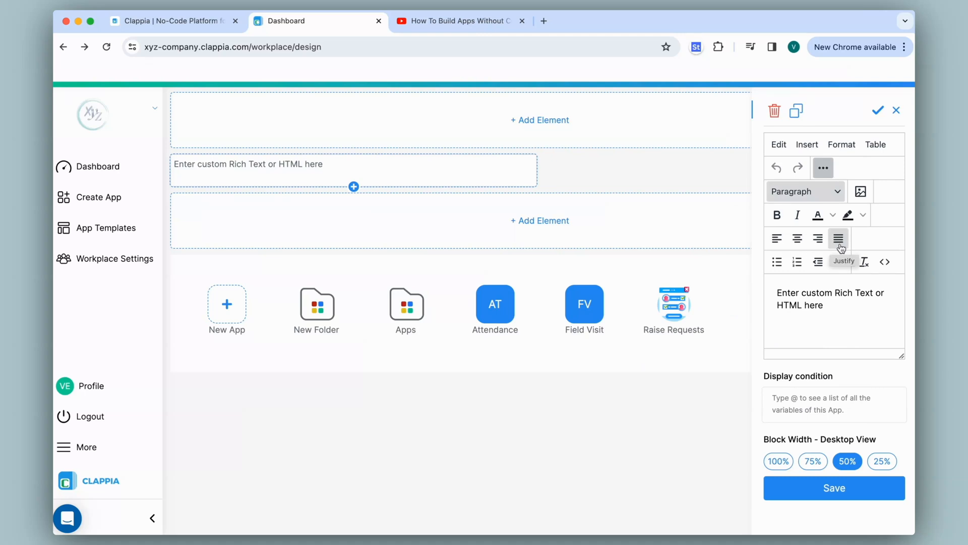
# - Replace the element's source code with the "Important Announcement" HTML about raising support requests, linking to the Raise Request App, and save it
pyautogui.click(886, 264)
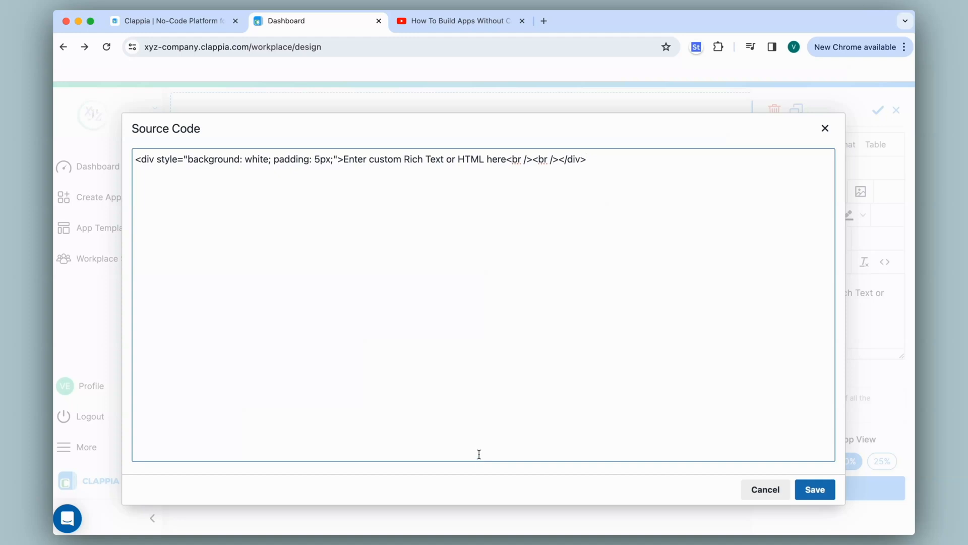
pyautogui.moveTo(603, 176); pyautogui.dragTo(121, 159)
pyautogui.press('BackSpace')
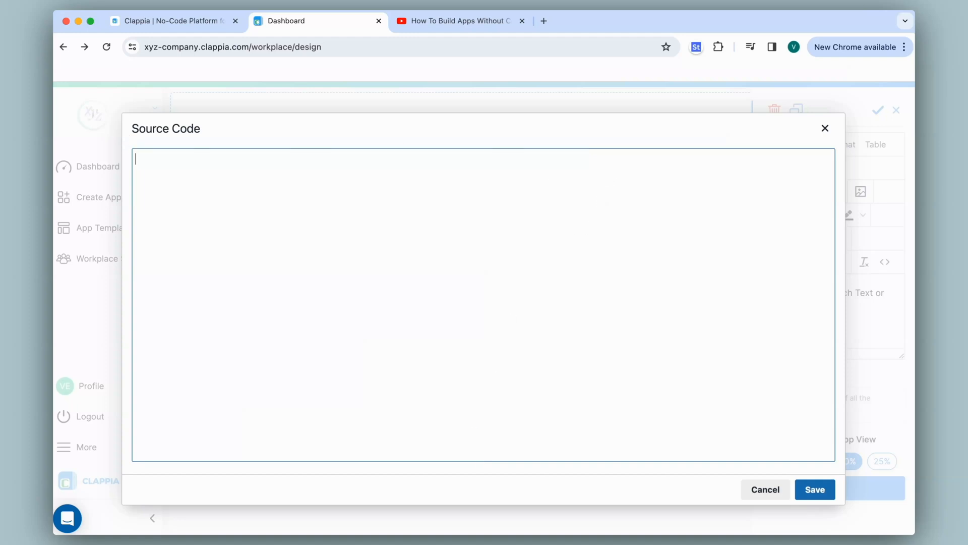
pyautogui.press('super+v')
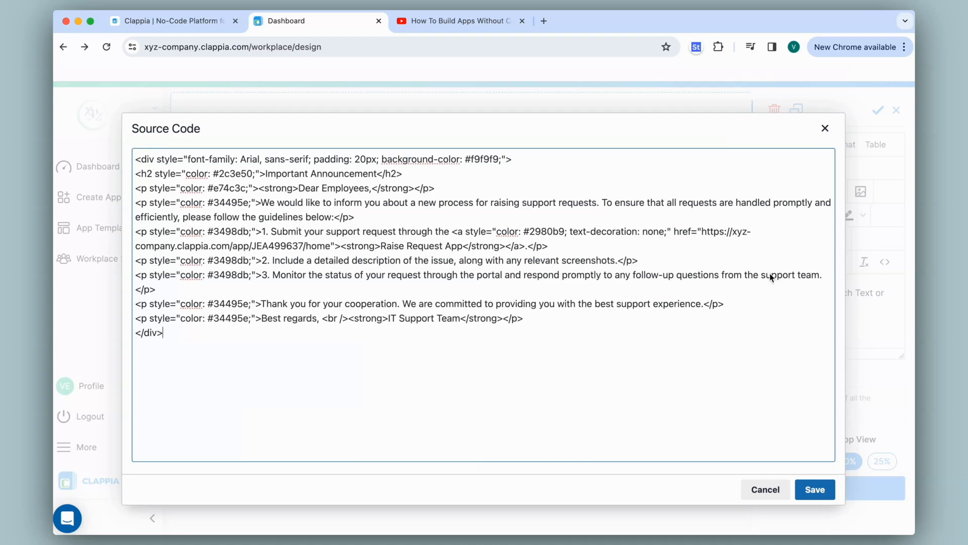
pyautogui.click(820, 494)
pyautogui.click(833, 497)
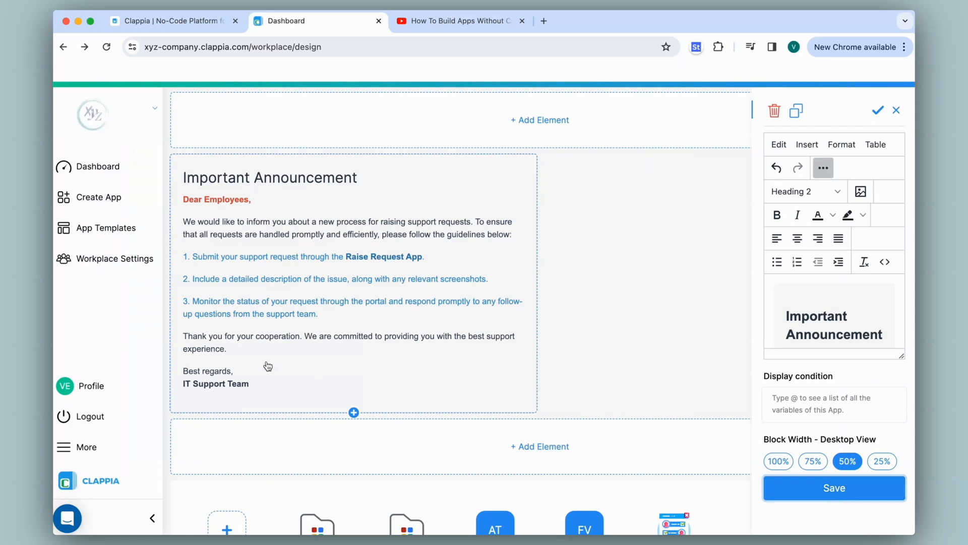
# - View the announcement on the dashboard and test its Raise Request App link, then return to the dashboard
pyautogui.click(129, 168)
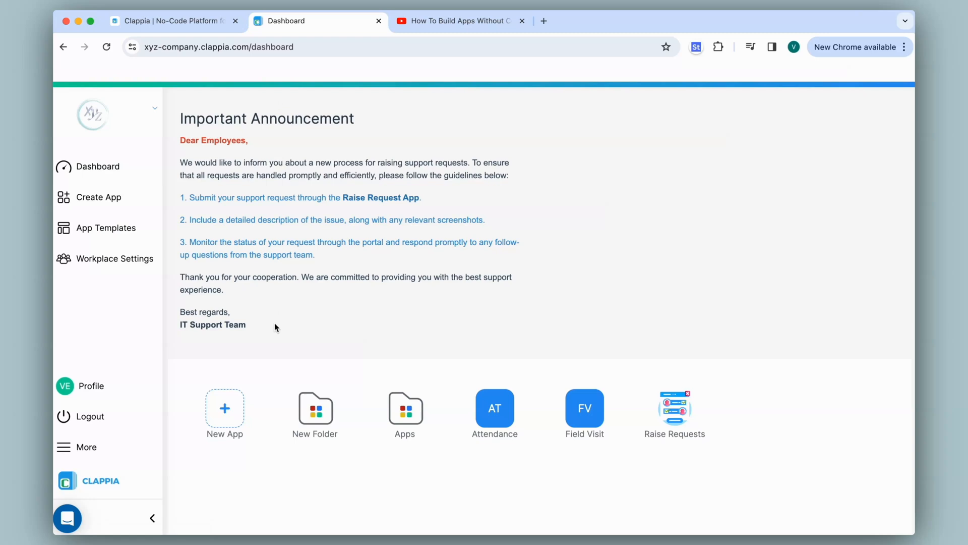
pyautogui.click(381, 201)
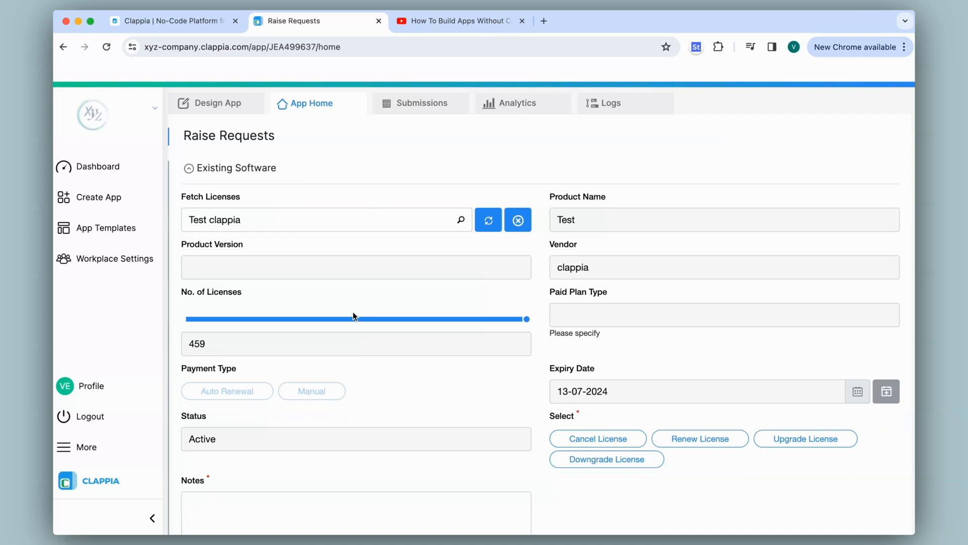
pyautogui.moveTo(184, 133); pyautogui.dragTo(301, 136)
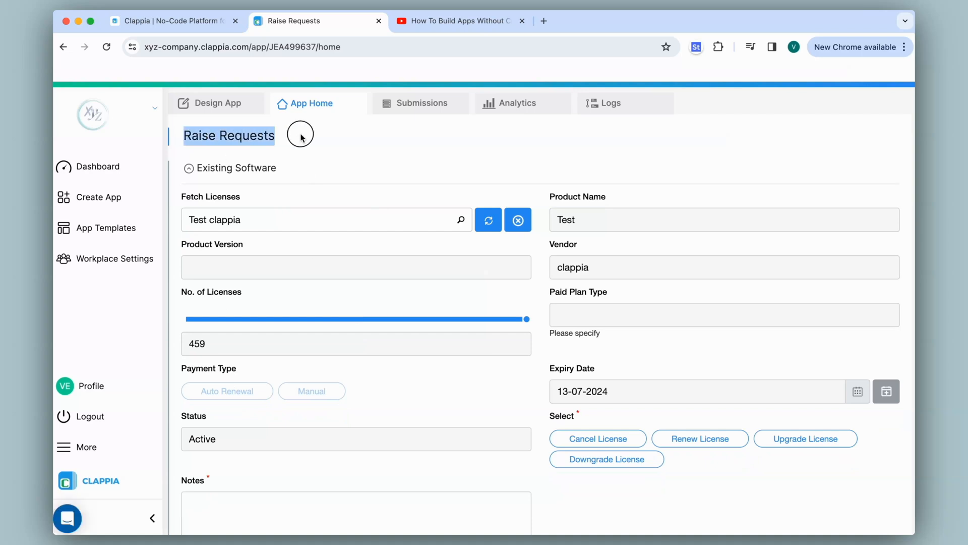
pyautogui.click(64, 47)
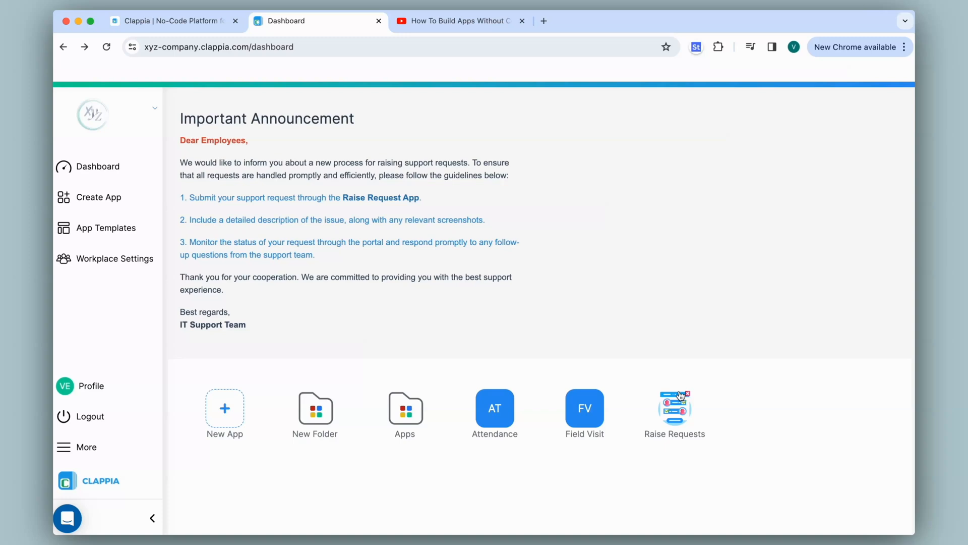
# - Open the design of the Raise Requests app from the dashboard
pyautogui.click(681, 395)
pyautogui.click(237, 104)
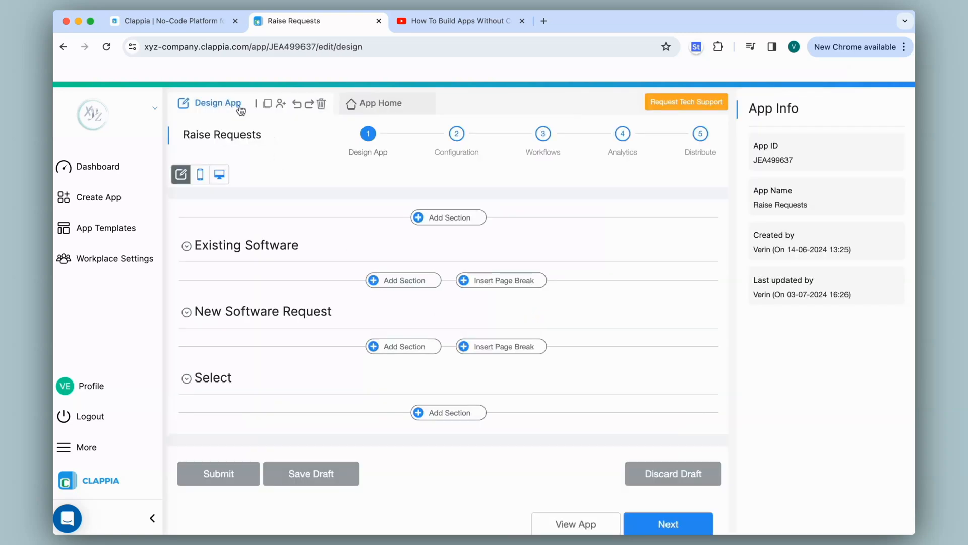